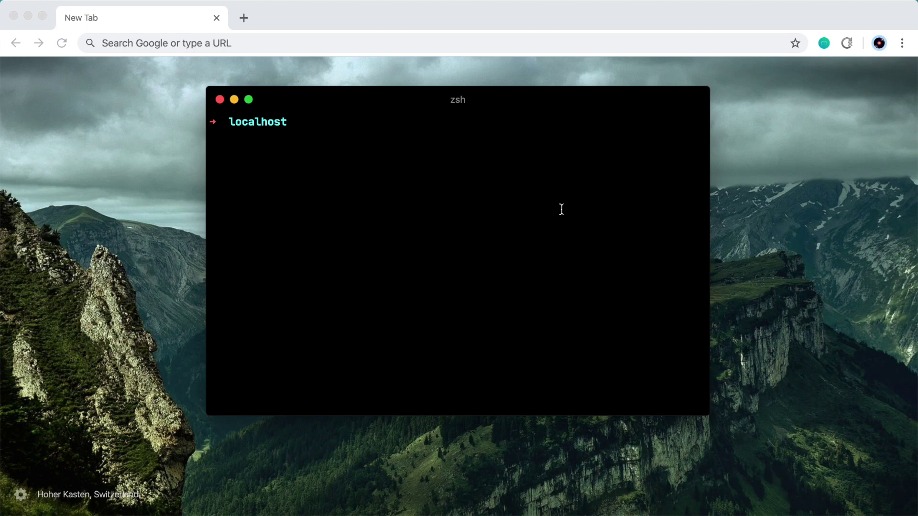
Run composer create-project craftcms/craft craft-cms-demo to create the new Craft project
{"action": "type", "text": "composer create-pro"}
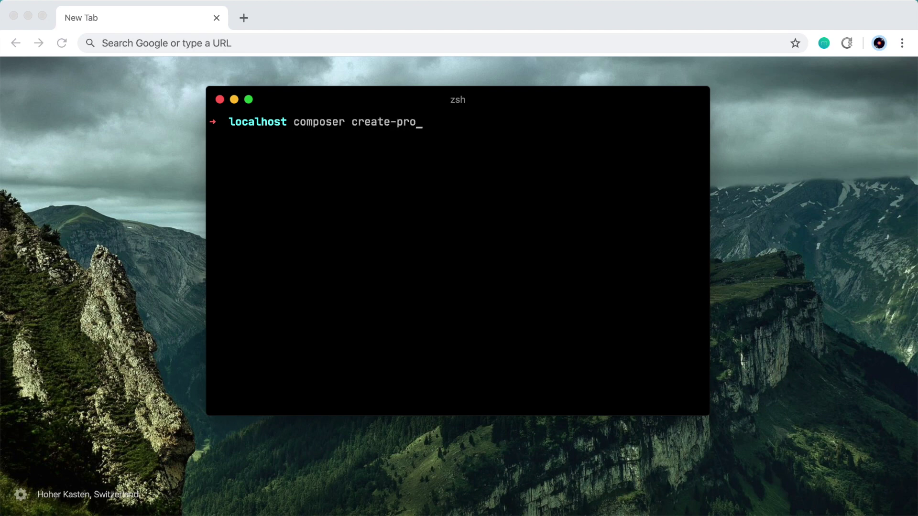
{"action": "type", "text": "ject craftcms/craft"}
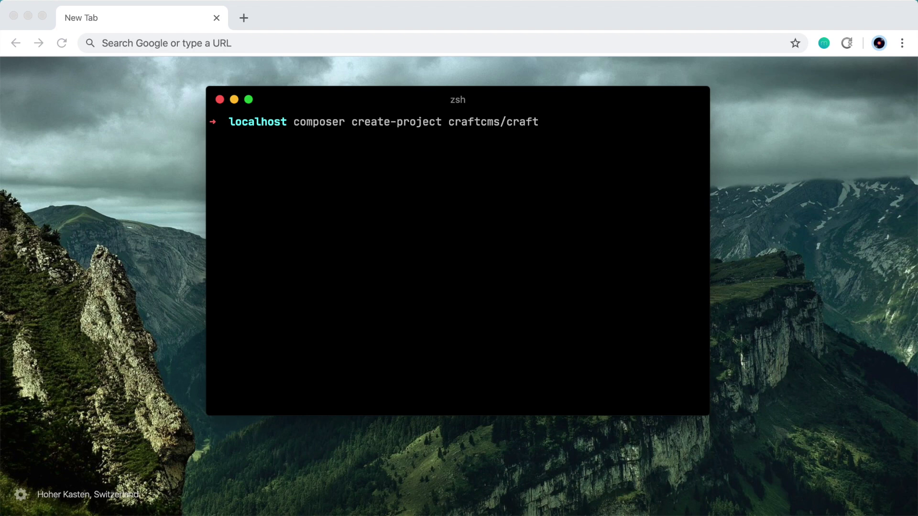
{"action": "type", "text": "craft-cms-demo"}
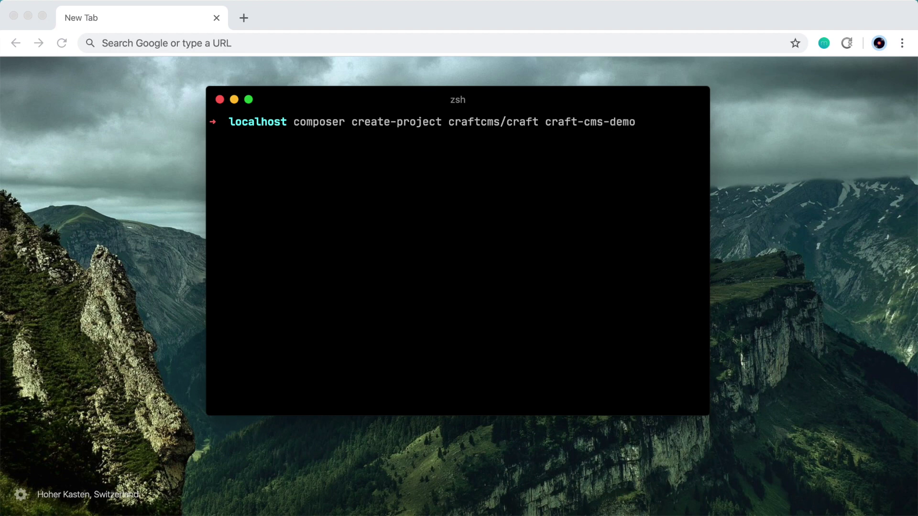
{"action": "key", "text": "Return"}
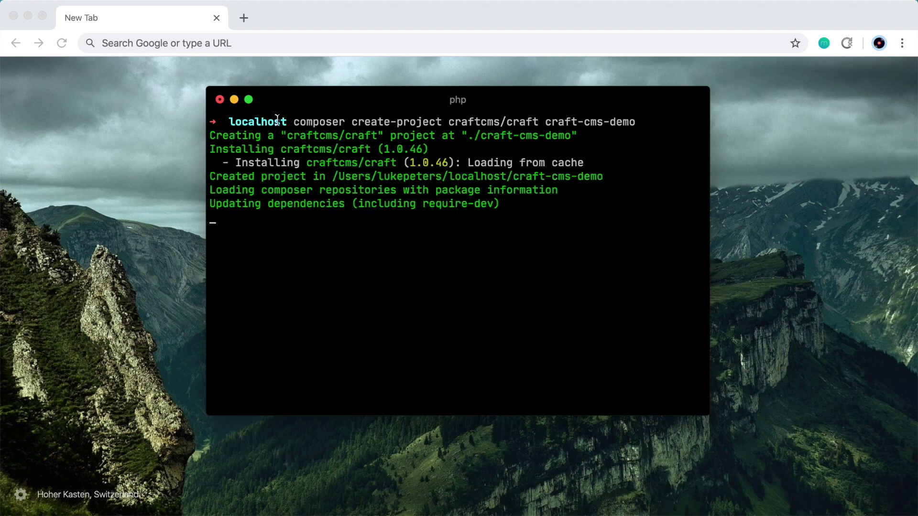
{"action": "left_click", "coordinate": [770, 98]}
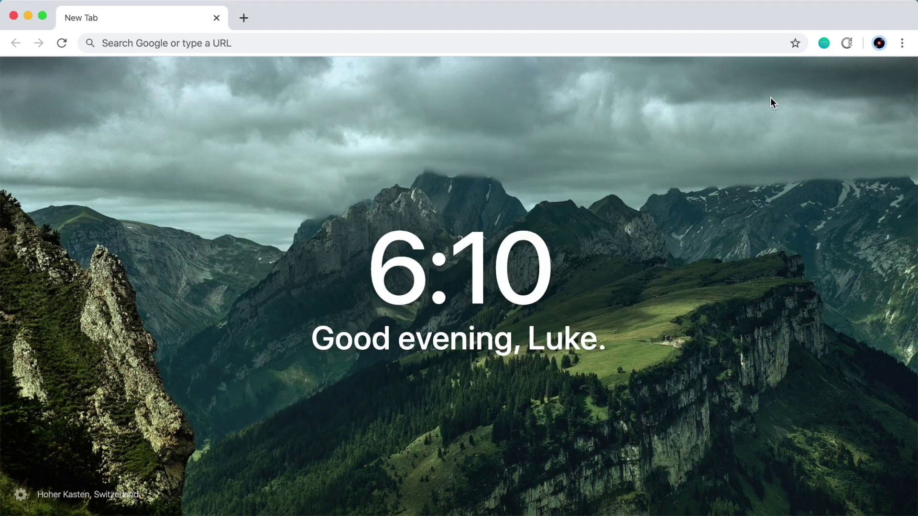
Log into phpMyAdmin at localhost/phpmyadmin as root with its password
{"action": "key", "text": "super+l"}
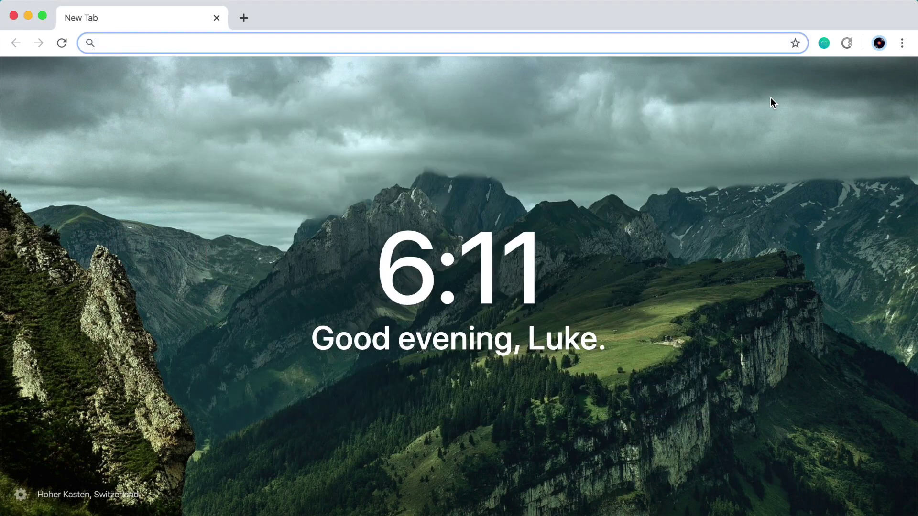
{"action": "type", "text": "localho"}
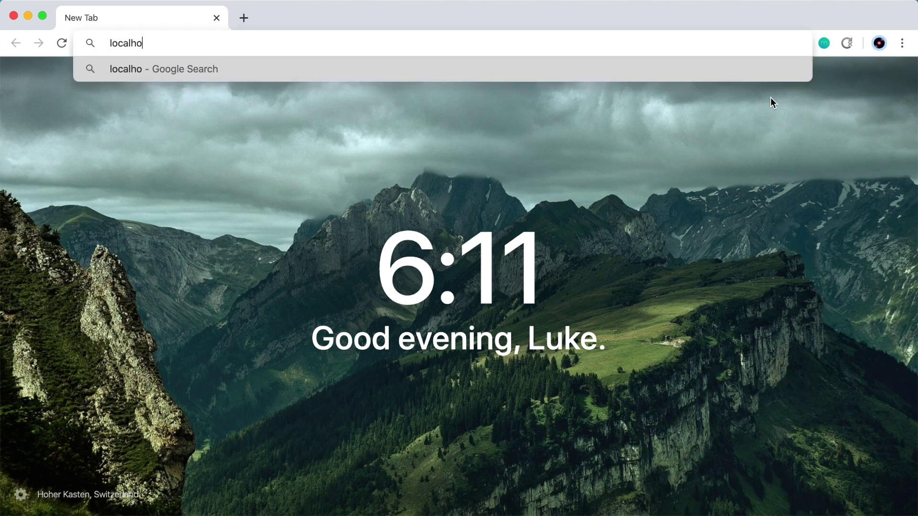
{"action": "type", "text": "st/ph"}
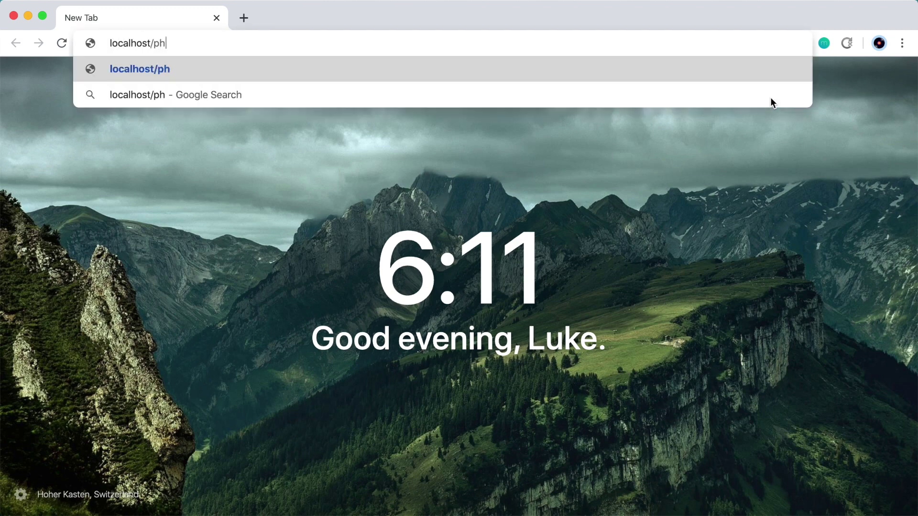
{"action": "type", "text": "pmyadmin"}
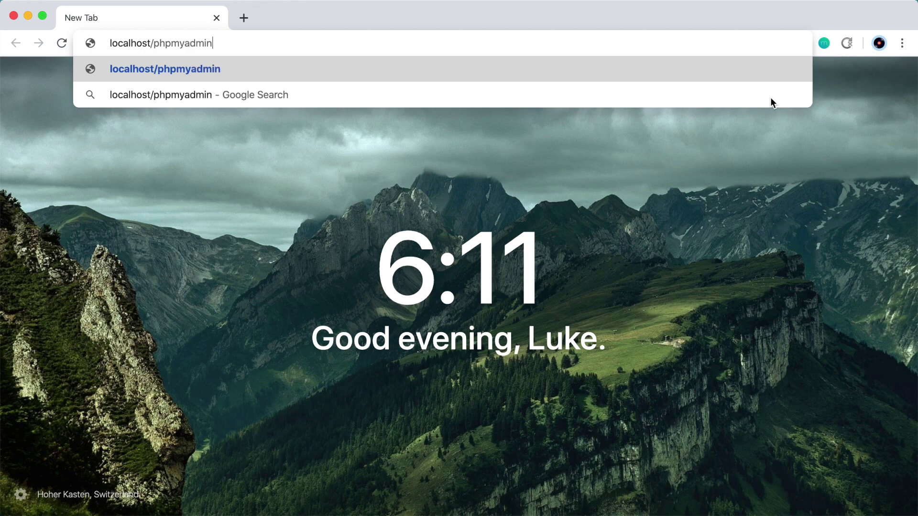
{"action": "key", "text": "Return"}
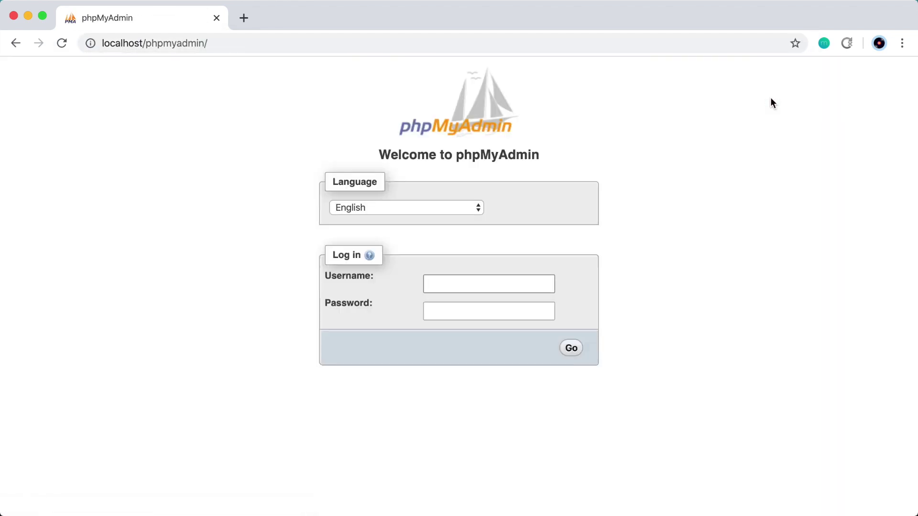
{"action": "type", "text": "root"}
{"action": "key", "text": "Tab"}
{"action": "type", "text": "password"}
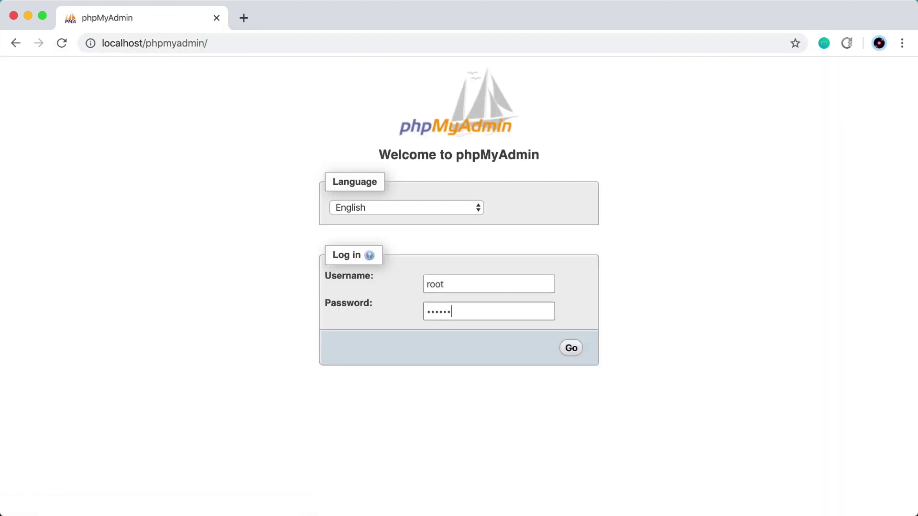
{"action": "key", "text": "Return"}
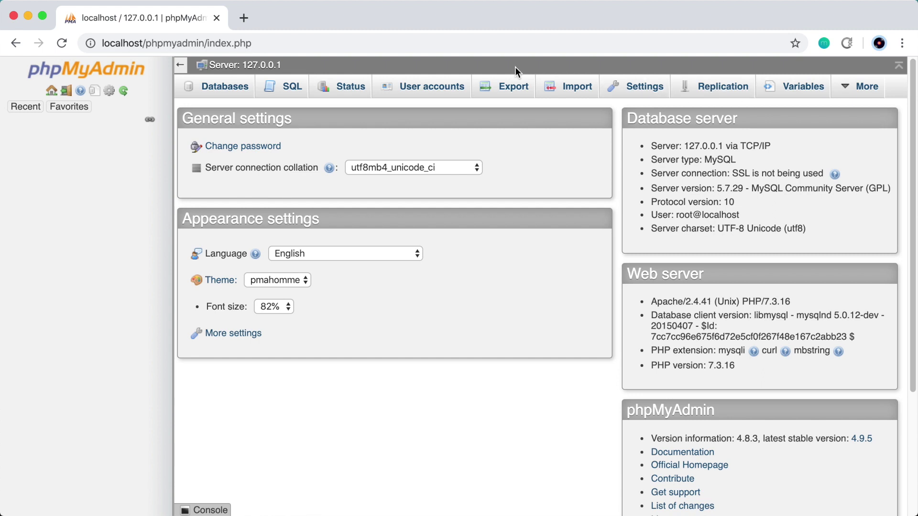
Create database craft-cms-demo with utf8_unicode_ci collation
{"action": "left_click", "coordinate": [226, 91]}
{"action": "left_click", "coordinate": [264, 200]}
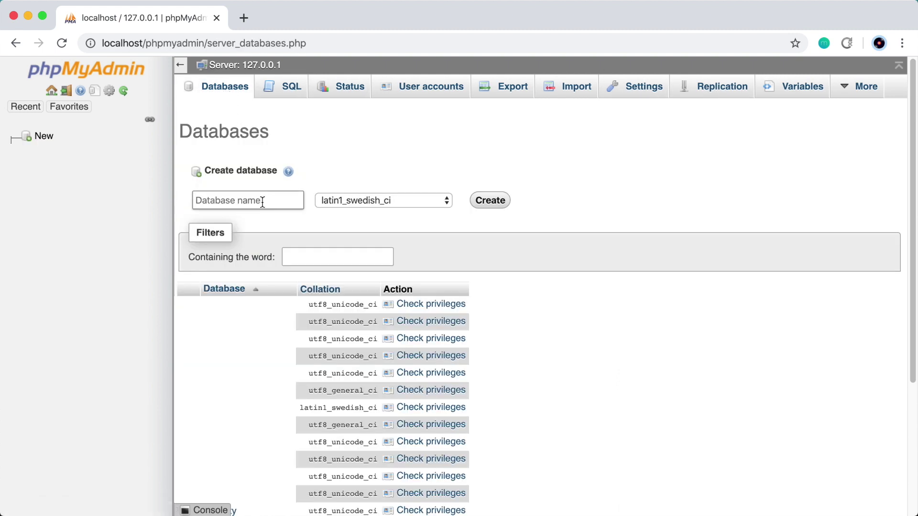
{"action": "type", "text": "craft-cms-demo"}
{"action": "left_click", "coordinate": [375, 200]}
{"action": "scroll", "coordinate": [422, 283], "scroll_direction": "down", "scroll_amount": 20}
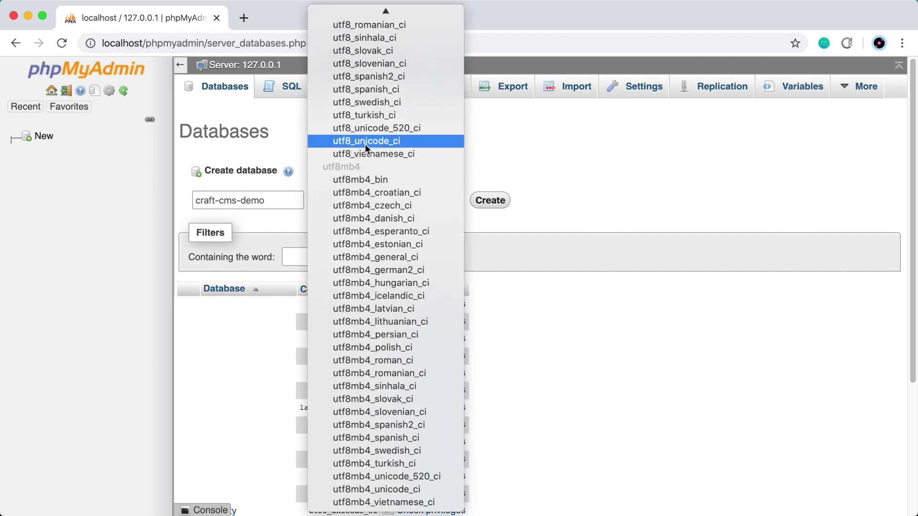
{"action": "left_click", "coordinate": [399, 141]}
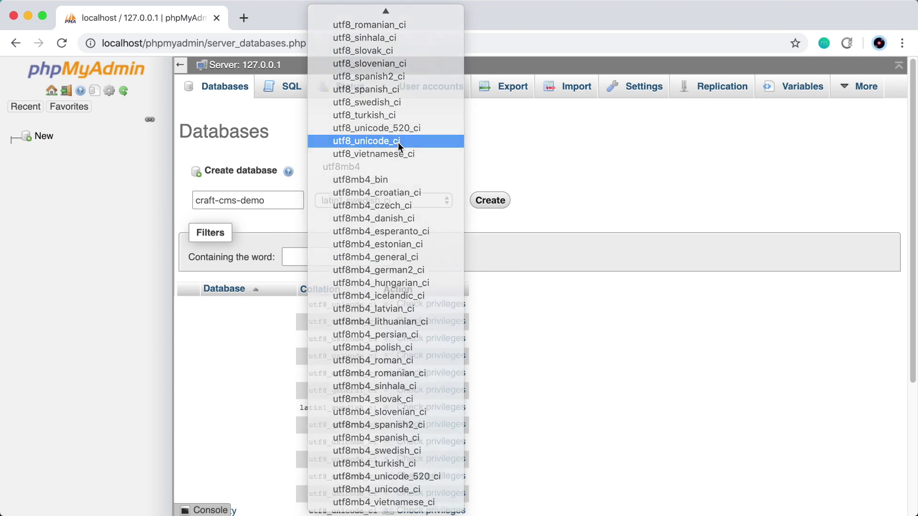
{"action": "left_click", "coordinate": [497, 201]}
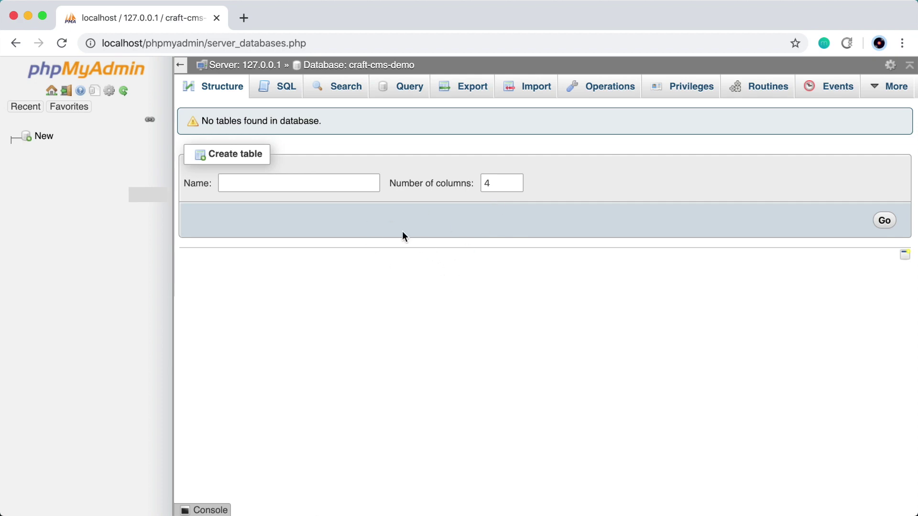
Change into the craft-cms-demo folder with cd and clear the terminal screen
{"action": "left_click", "coordinate": [244, 19]}
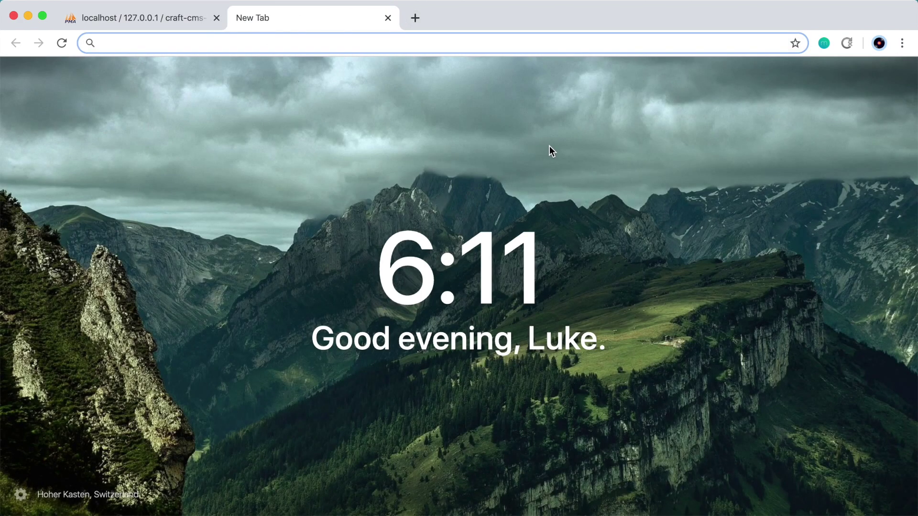
{"action": "key", "text": "super+Tab"}
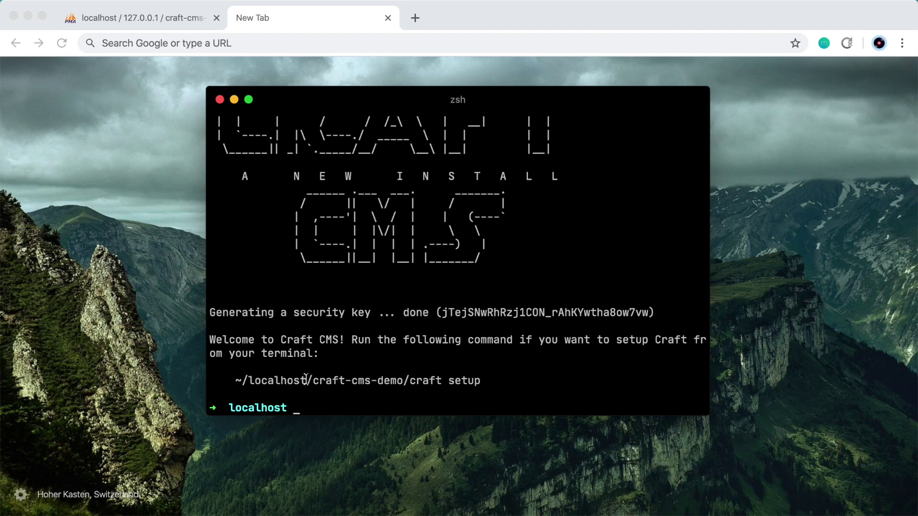
{"action": "left_click_drag", "start_coordinate": [306, 377], "coordinate": [465, 389]}
{"action": "left_click", "coordinate": [465, 377]}
{"action": "type", "text": "cd craft-cms-demo"}
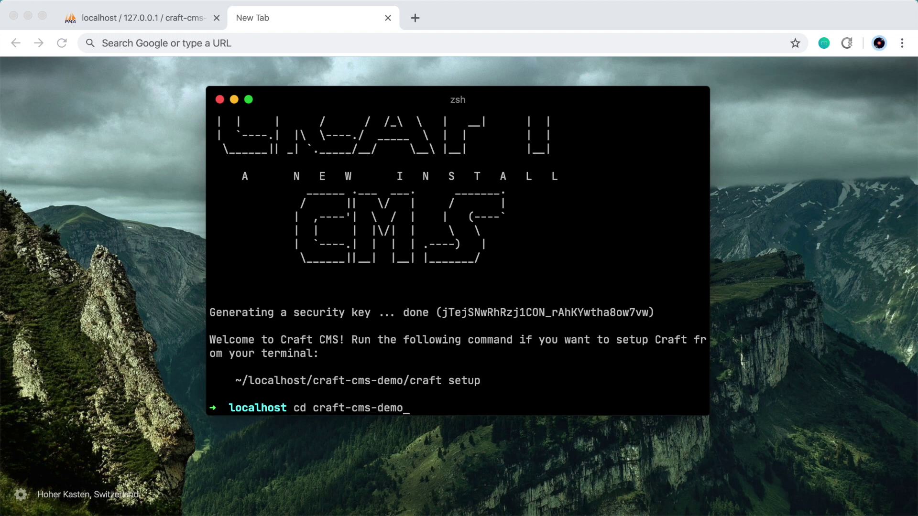
{"action": "key", "text": "Return"}
{"action": "key", "text": "ctrl+l"}
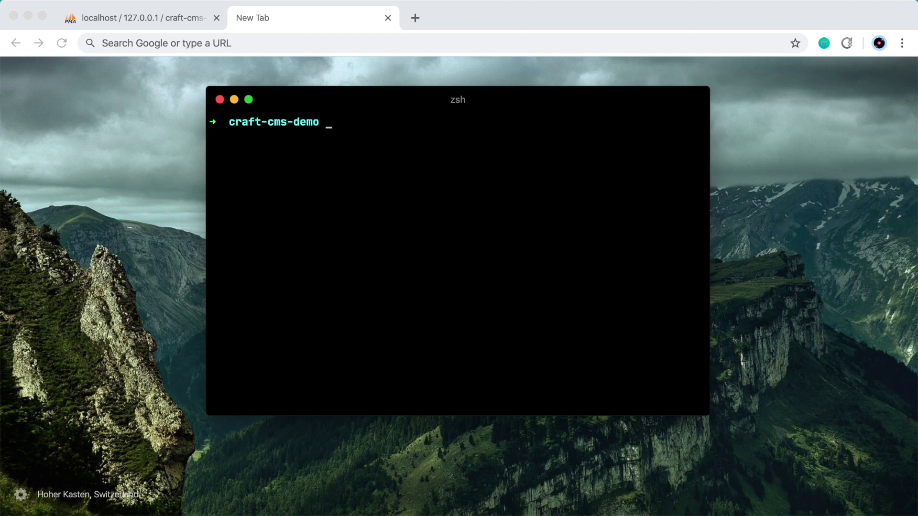
List the project folder with ls, pointing out the craft executable and web folder
{"action": "type", "text": "ls"}
{"action": "key", "text": "Return"}
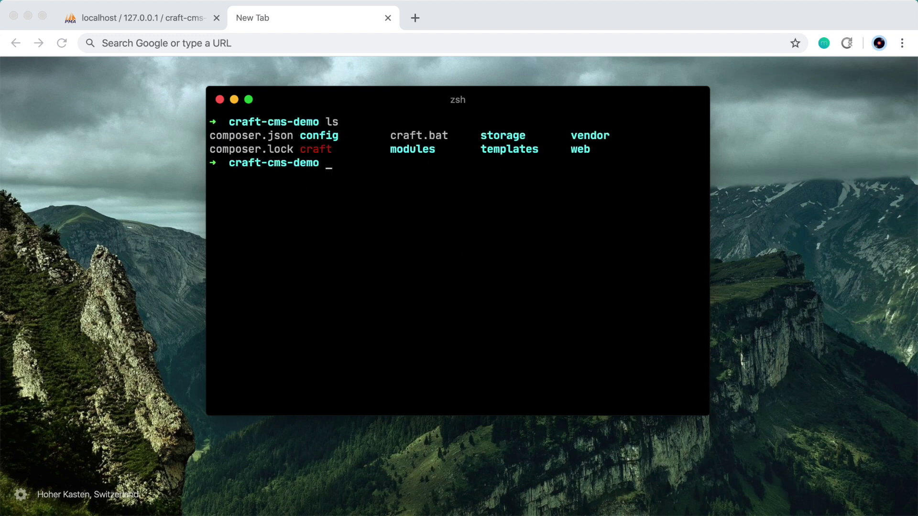
{"action": "double_click", "coordinate": [314, 149]}
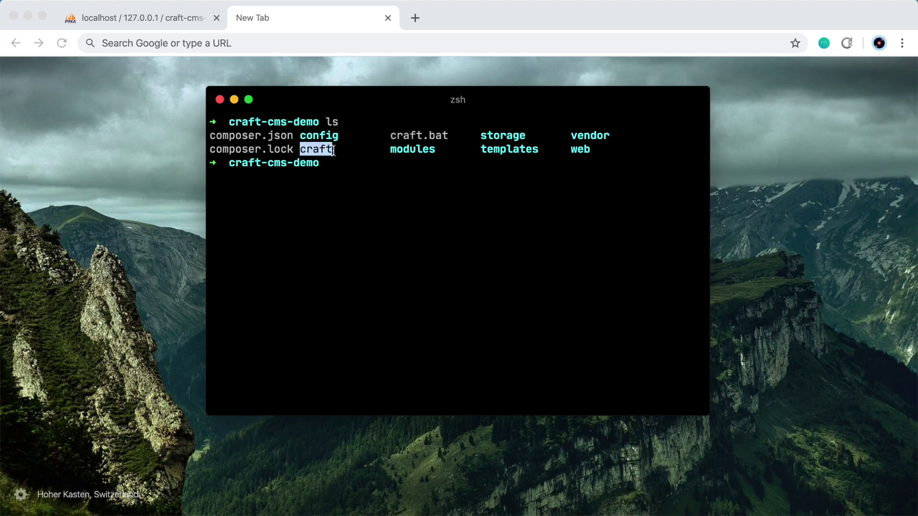
{"action": "left_click", "coordinate": [333, 151]}
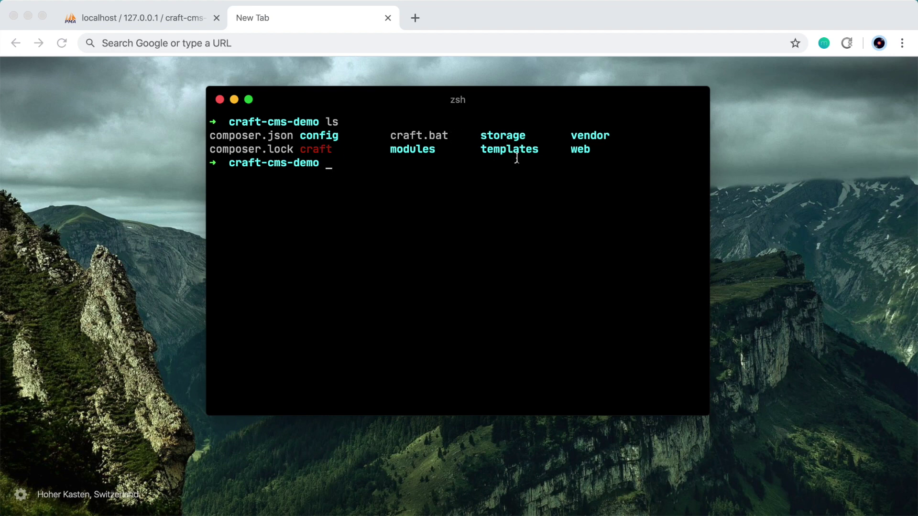
{"action": "double_click", "coordinate": [580, 149]}
List the web folder with ls web, highlighting index.php, then clear the screen
{"action": "type", "text": "ls web"}
{"action": "key", "text": "Return"}
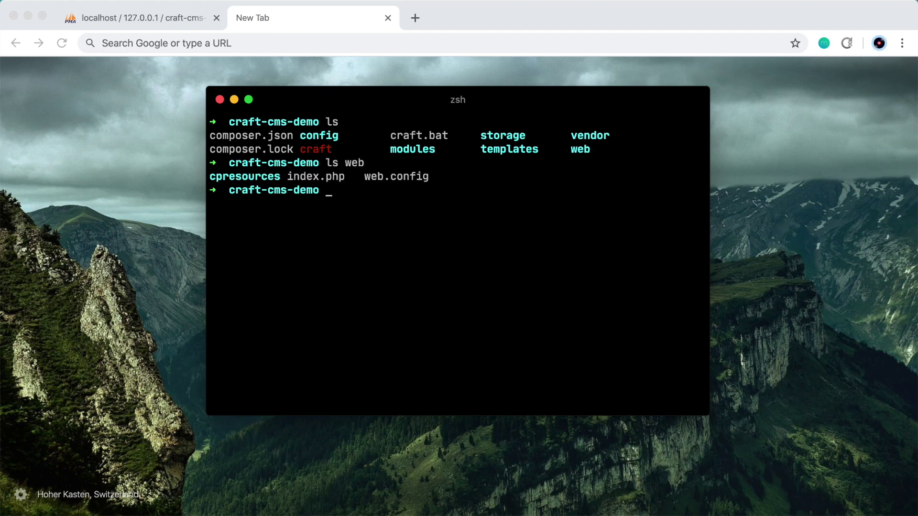
{"action": "left_click_drag", "start_coordinate": [287, 177], "coordinate": [346, 178]}
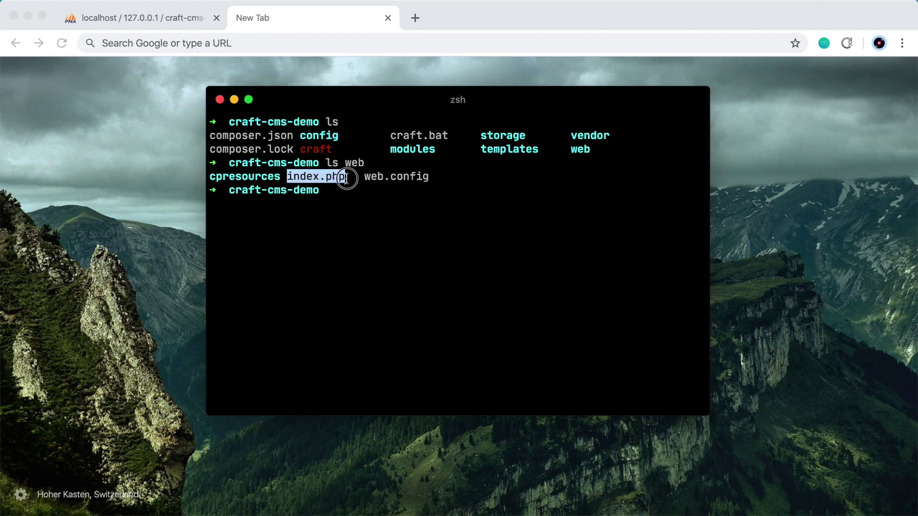
{"action": "left_click", "coordinate": [358, 181]}
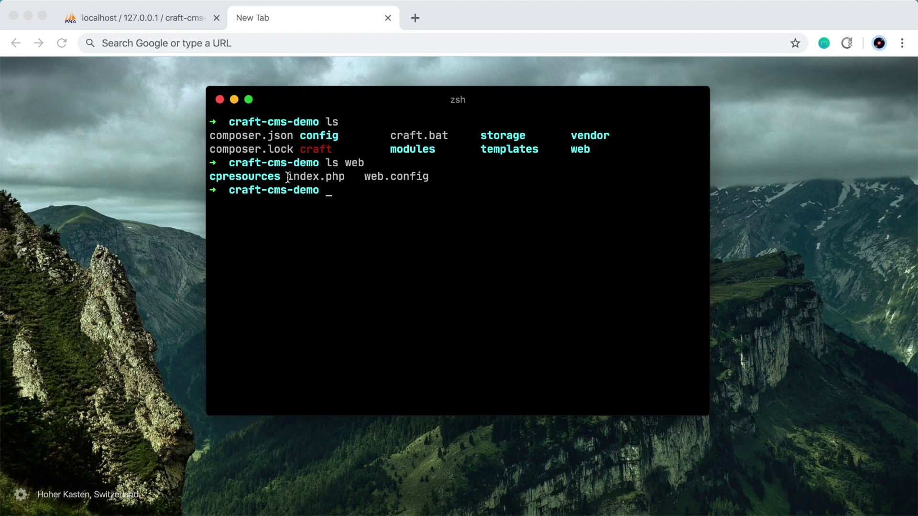
{"action": "left_click_drag", "start_coordinate": [287, 178], "coordinate": [347, 178]}
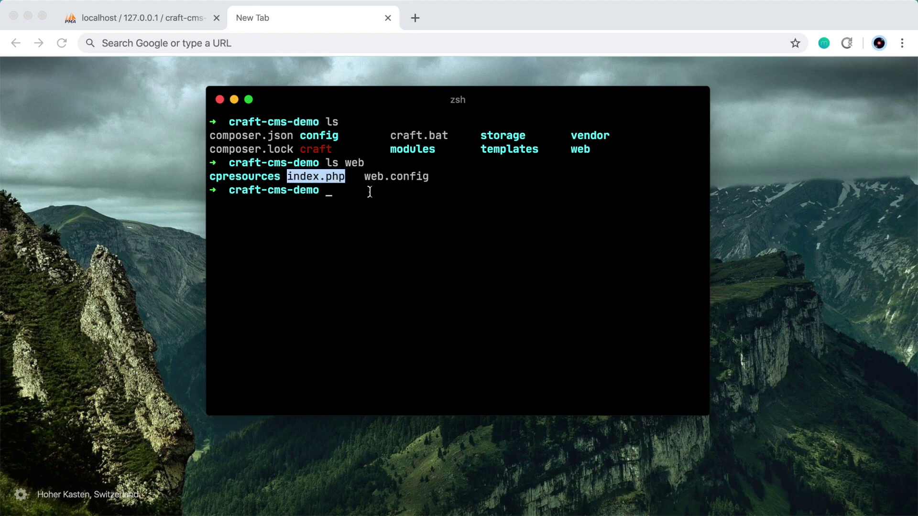
{"action": "left_click", "coordinate": [341, 177]}
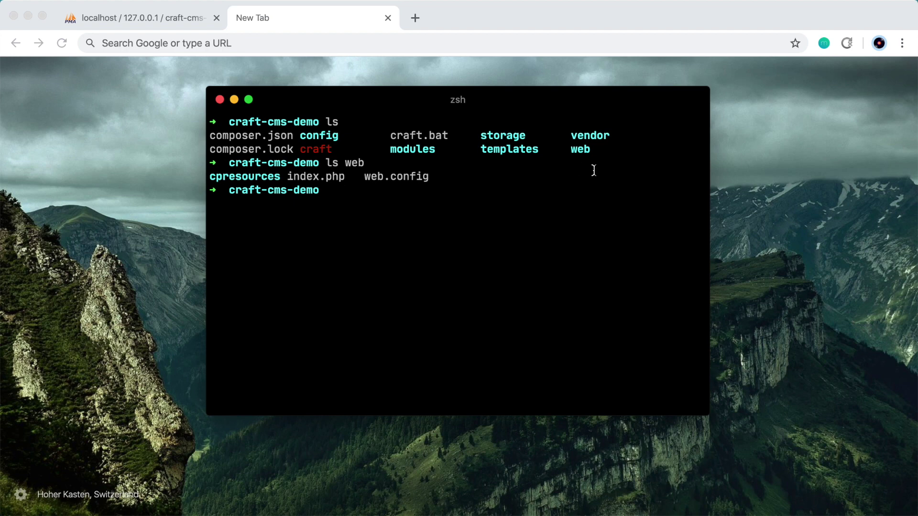
{"action": "left_click_drag", "start_coordinate": [572, 149], "coordinate": [591, 149]}
{"action": "left_click", "coordinate": [510, 202]}
{"action": "key", "text": "ctrl+l"}
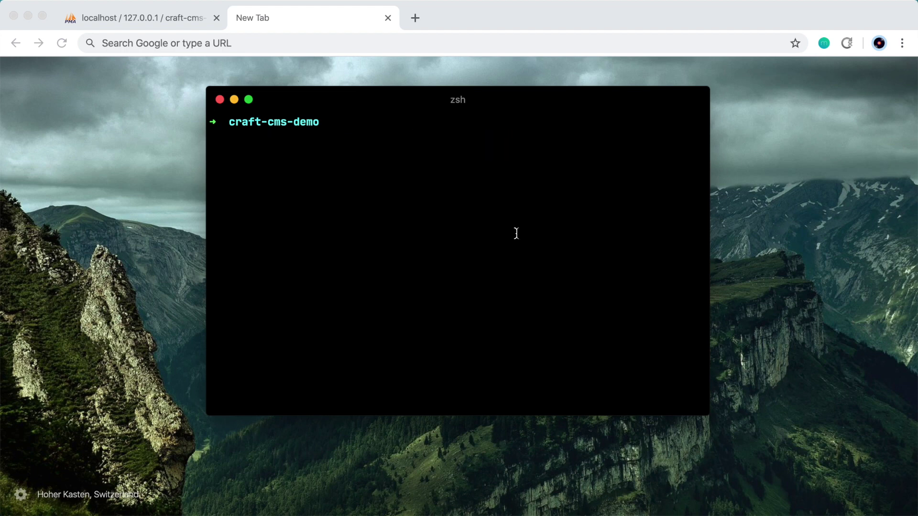
Run ./craft setup and choose mysql as the database driver
{"action": "type", "text": "./craft setup"}
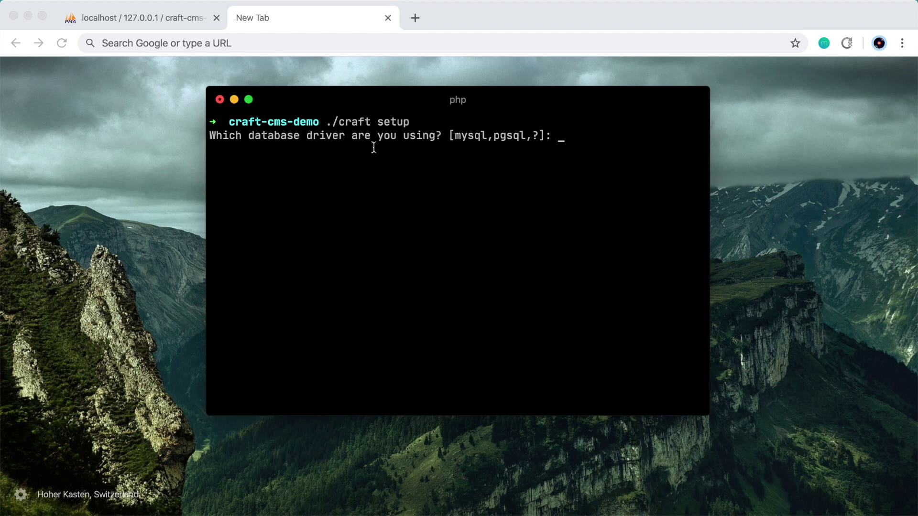
{"action": "double_click", "coordinate": [472, 134]}
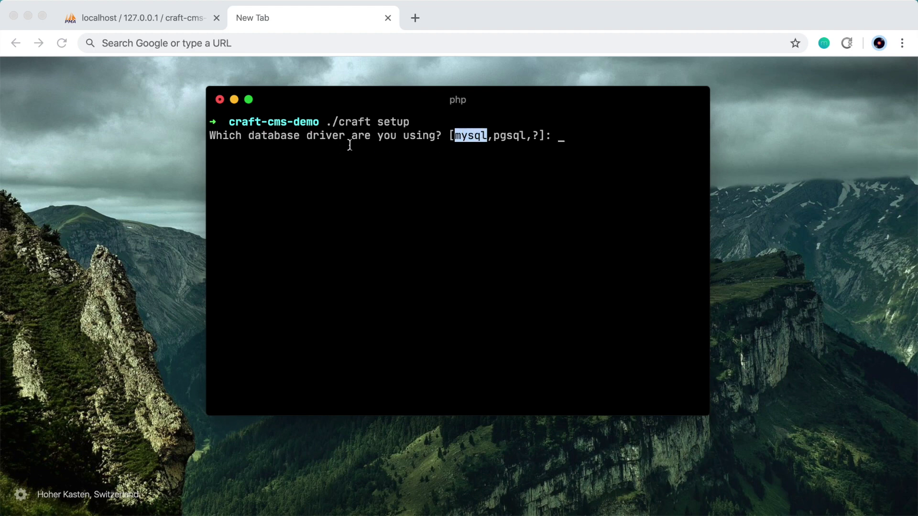
{"action": "double_click", "coordinate": [523, 135]}
{"action": "left_click", "coordinate": [611, 140]}
{"action": "type", "text": "mysql"}
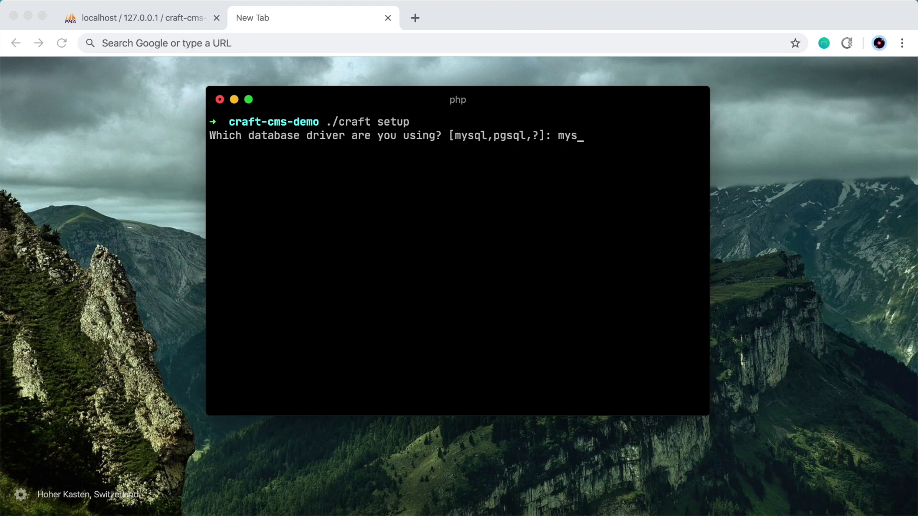
{"action": "key", "text": "Return"}
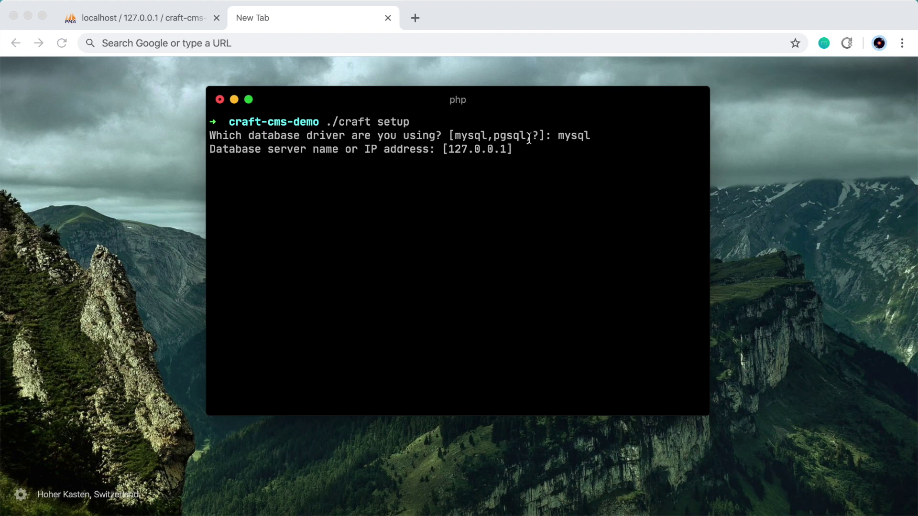
Use server 127.0.0.1, port 3306, user root, empty password, database craft-cms-demo, then confirm install
{"action": "left_click_drag", "start_coordinate": [448, 149], "coordinate": [516, 148]}
{"action": "type", "text": "localhost"}
{"action": "key", "text": "BackSpace"}
{"action": "key", "text": "BackSpace"}
{"action": "key", "text": "BackSpace"}
{"action": "key", "text": "BackSpace"}
{"action": "key", "text": "BackSpace"}
{"action": "key", "text": "BackSpace"}
{"action": "key", "text": "BackSpace"}
{"action": "key", "text": "BackSpace"}
{"action": "key", "text": "BackSpace"}
{"action": "key", "text": "Return"}
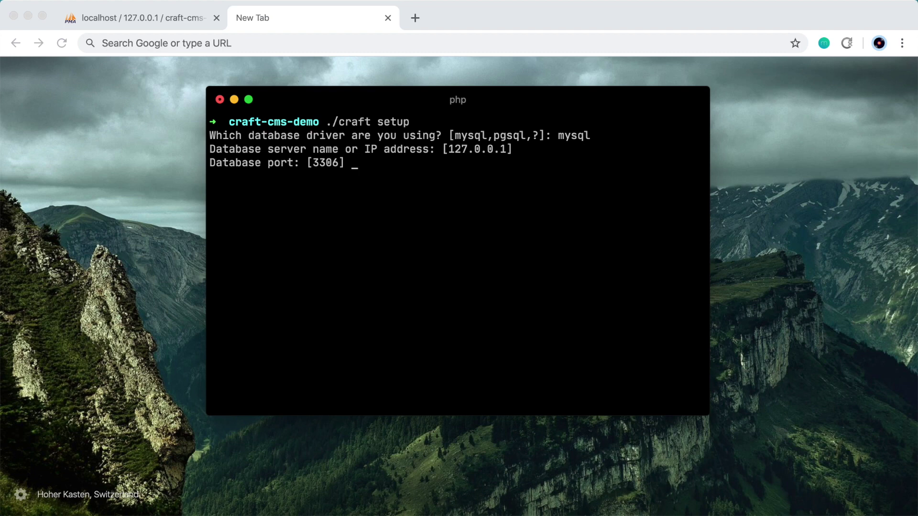
{"action": "type", "text": "8889"}
{"action": "key", "text": "BackSpace"}
{"action": "key", "text": "BackSpace"}
{"action": "key", "text": "BackSpace"}
{"action": "key", "text": "BackSpace"}
{"action": "key", "text": "Return"}
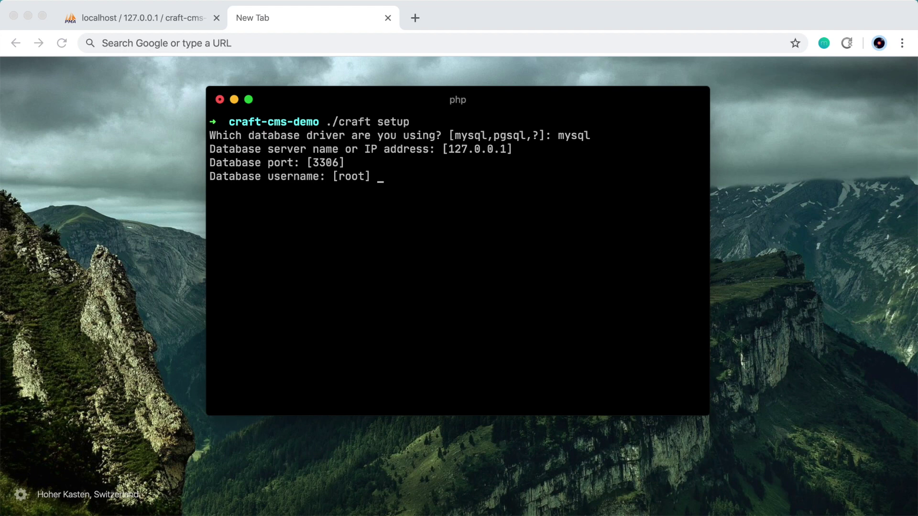
{"action": "key", "text": "Return"}
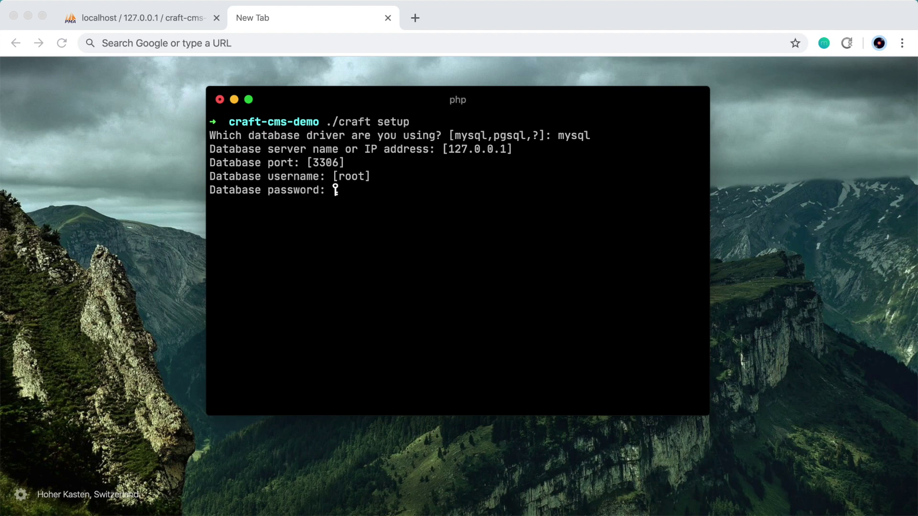
{"action": "key", "text": "Return"}
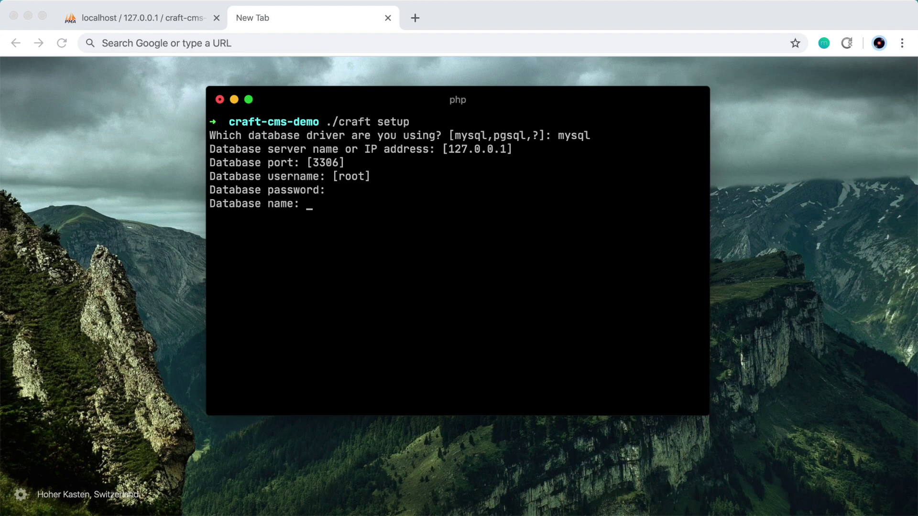
{"action": "type", "text": "craft-cms-demo"}
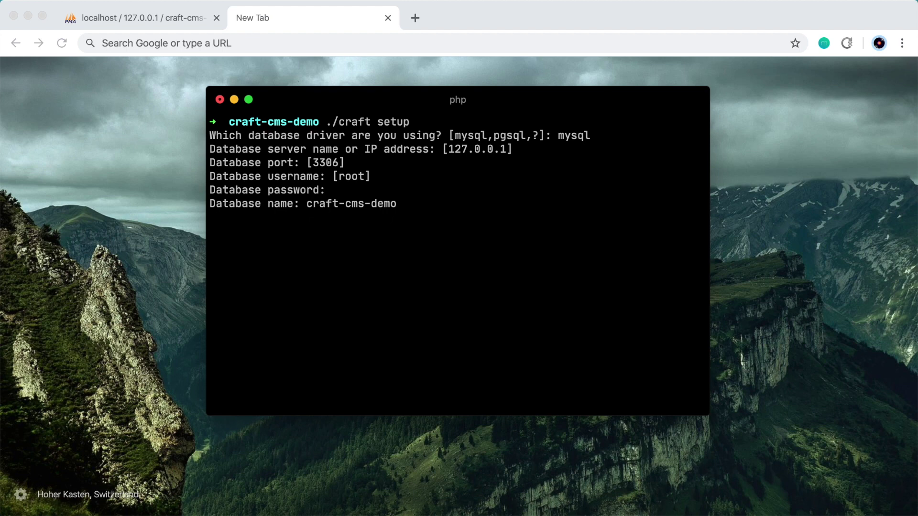
{"action": "key", "text": "Return"}
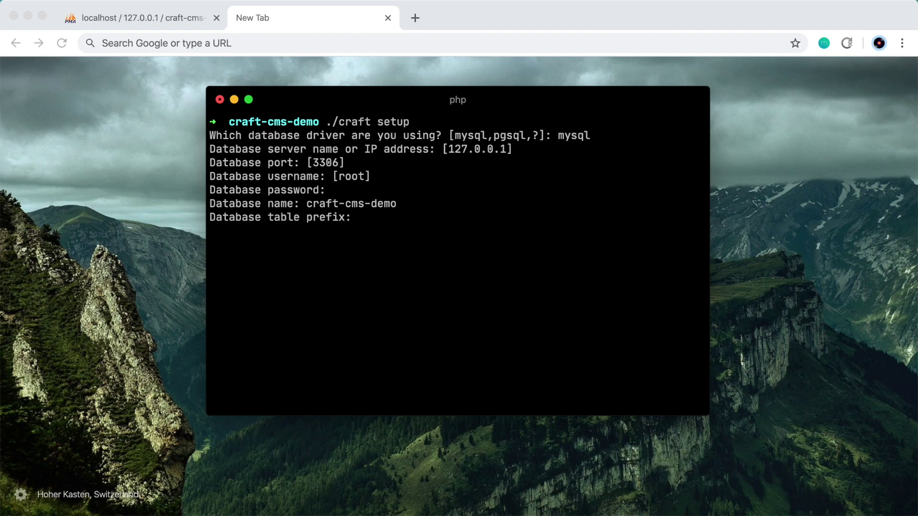
{"action": "key", "text": "Return"}
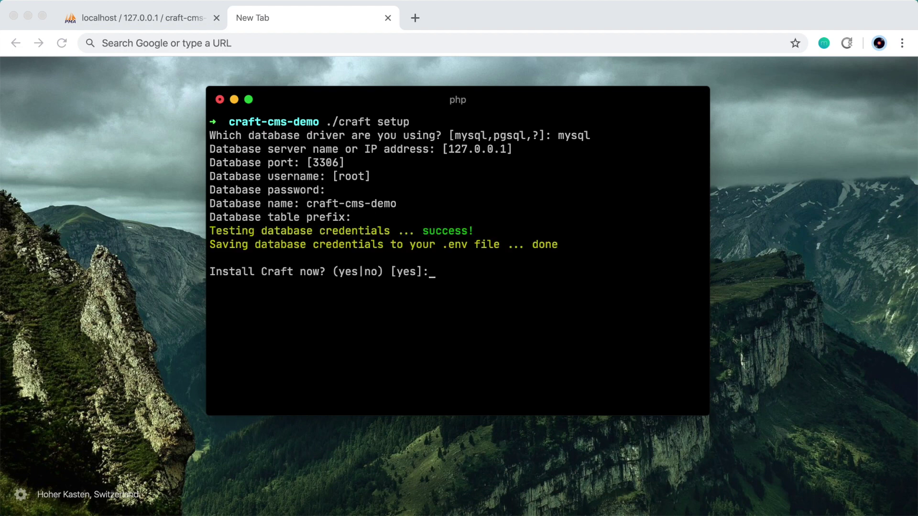
{"action": "key", "text": "Return"}
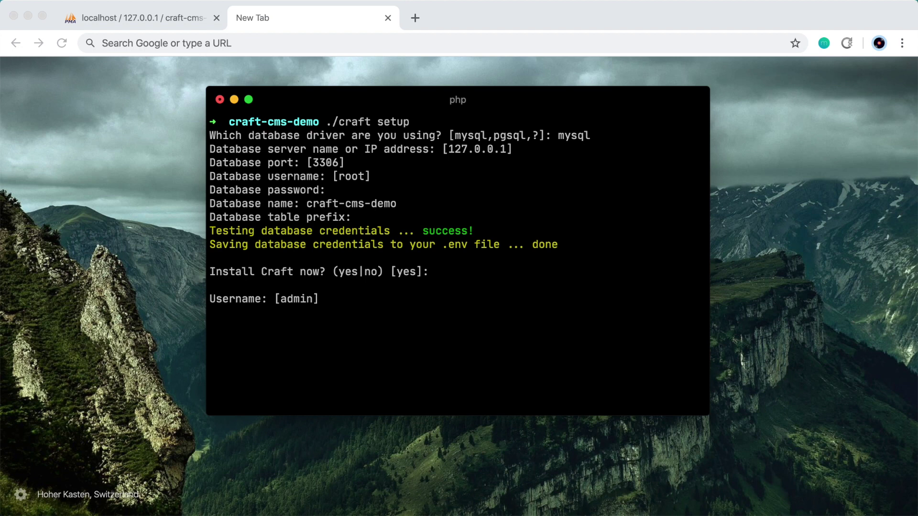
Create admin user 'admin' with an e-mail and password, and name the site 'Craft CMS Demo'
{"action": "key", "text": "Return"}
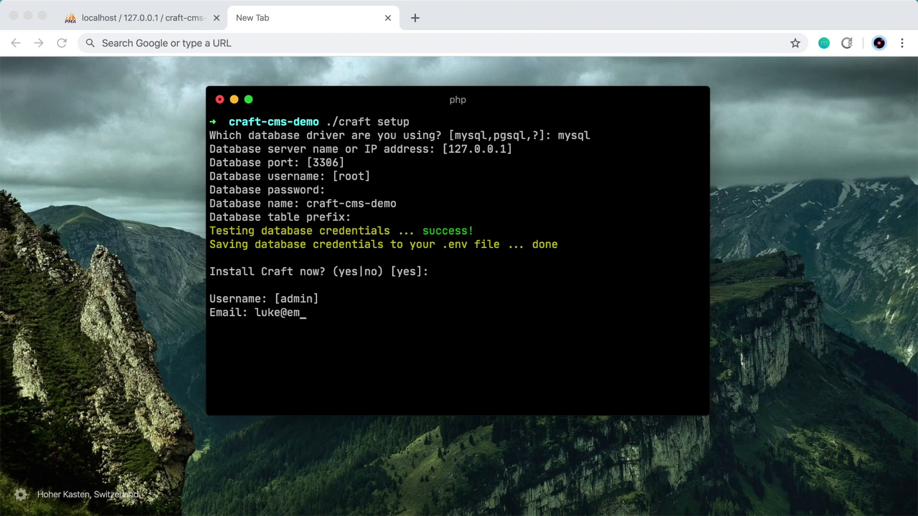
{"action": "key", "text": "Return"}
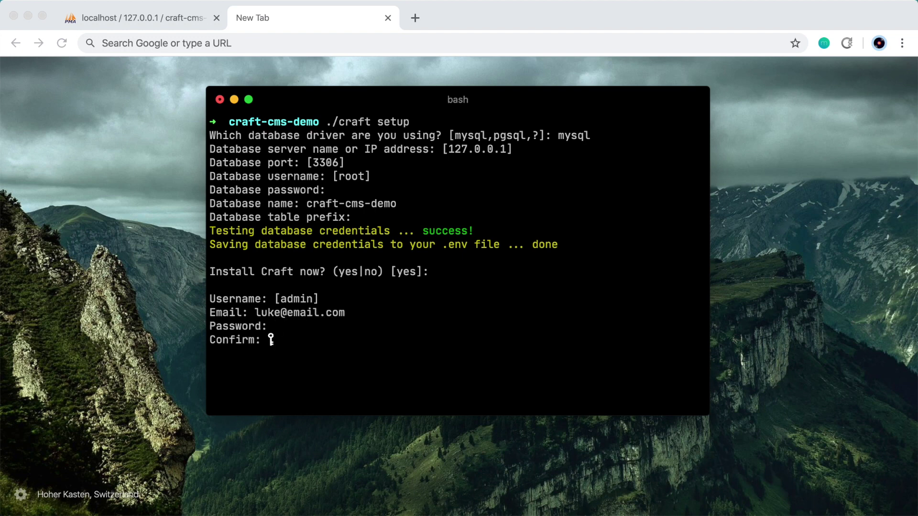
{"action": "key", "text": "Return"}
{"action": "key", "text": "Return"}
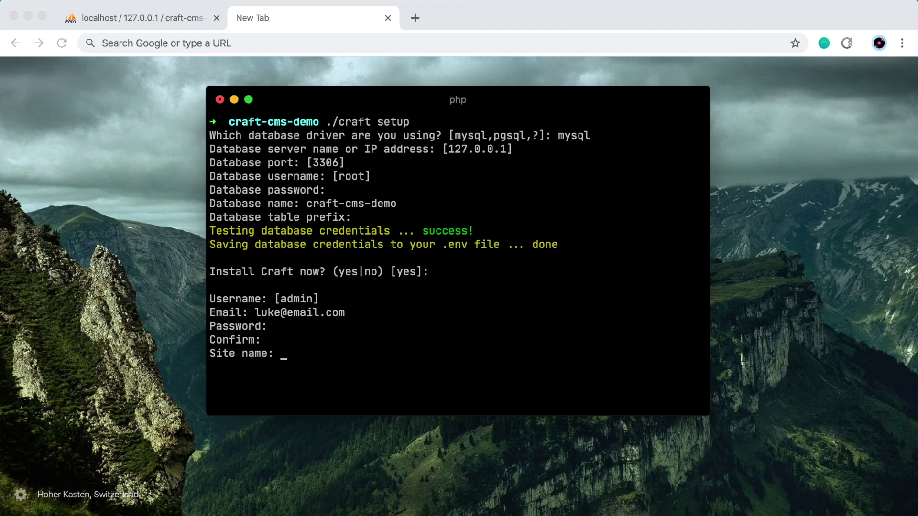
{"action": "type", "text": "Craft CMS Demo"}
{"action": "key", "text": "Return"}
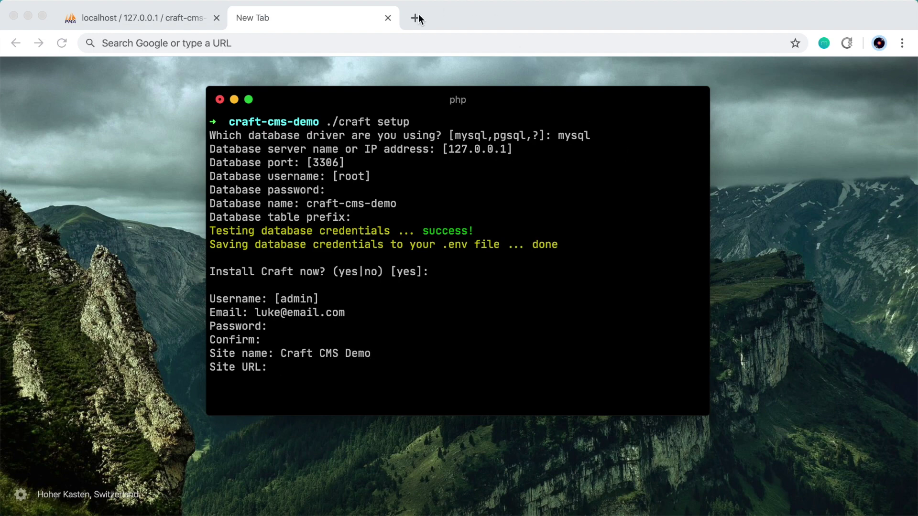
{"action": "left_click", "coordinate": [199, 42]}
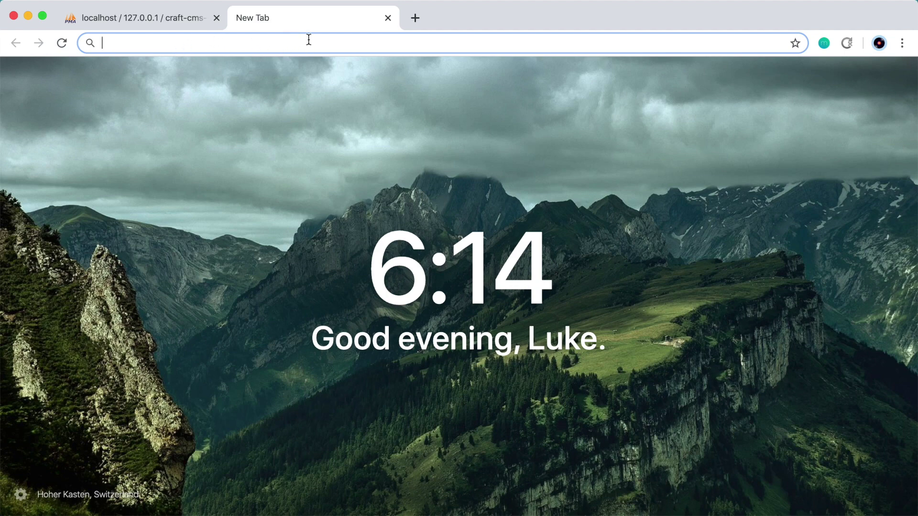
{"action": "key", "text": "super+Tab"}
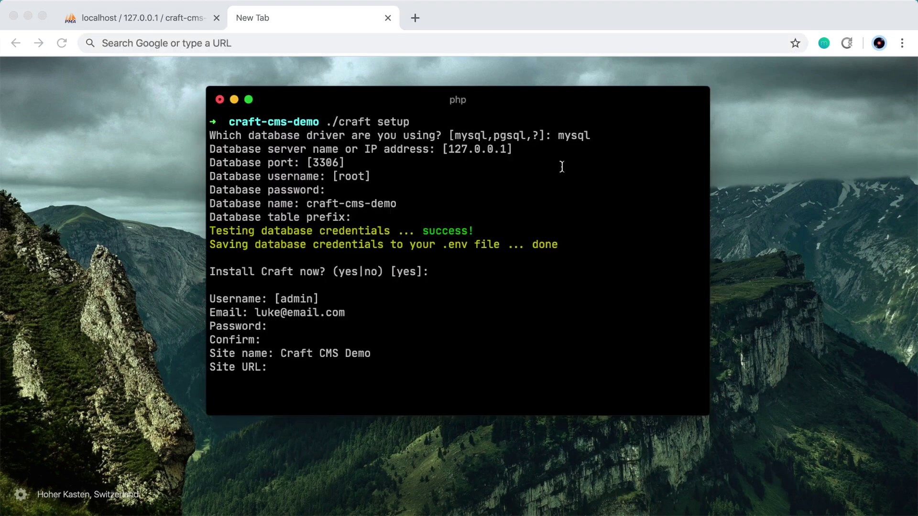
{"action": "type", "text": "http://localhost"}
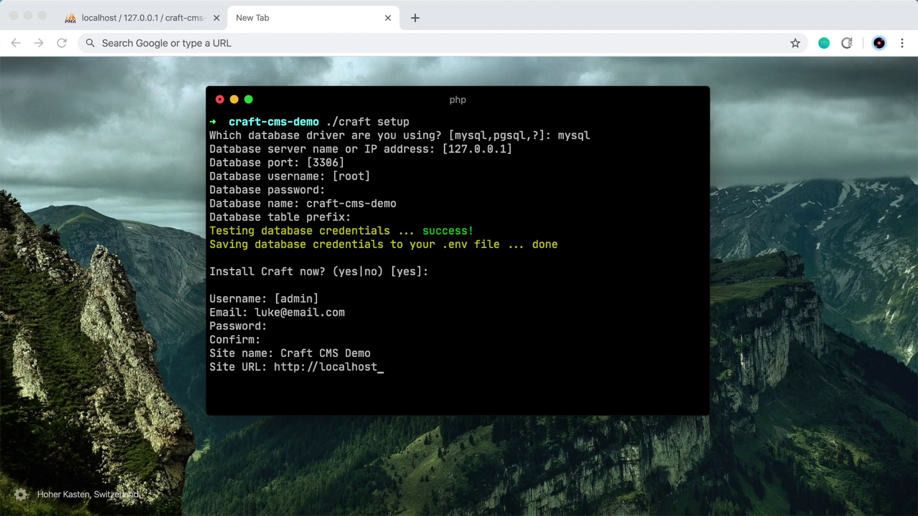
{"action": "type", "text": "/craft-cms-demo"}
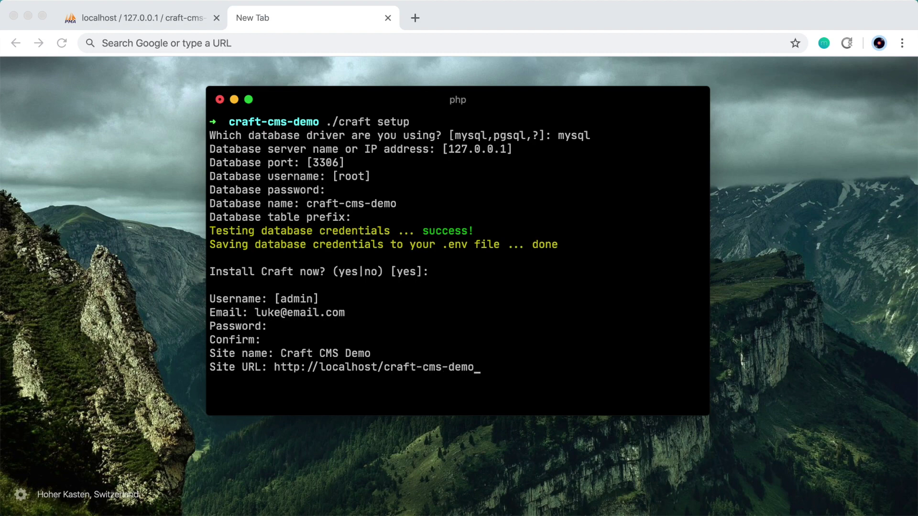
{"action": "type", "text": "/web"}
{"action": "left_click_drag", "start_coordinate": [273, 367], "coordinate": [512, 368]}
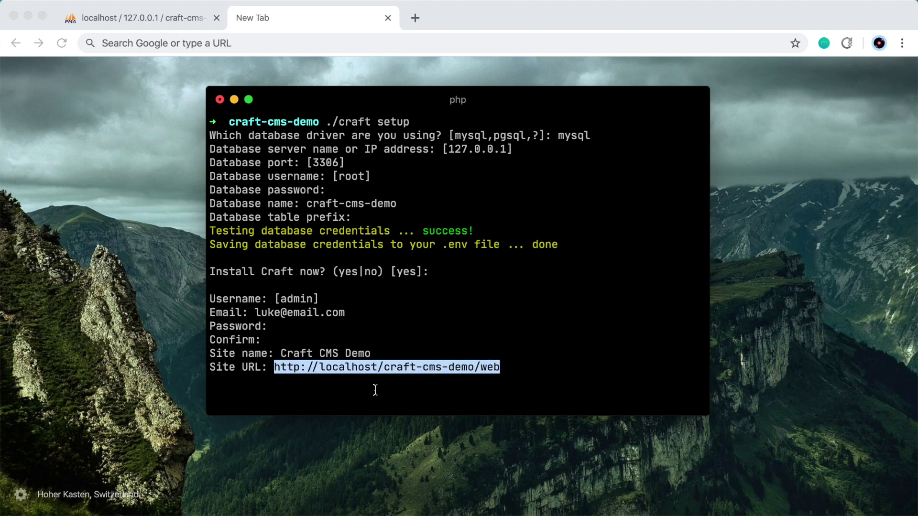
{"action": "left_click", "coordinate": [543, 368]}
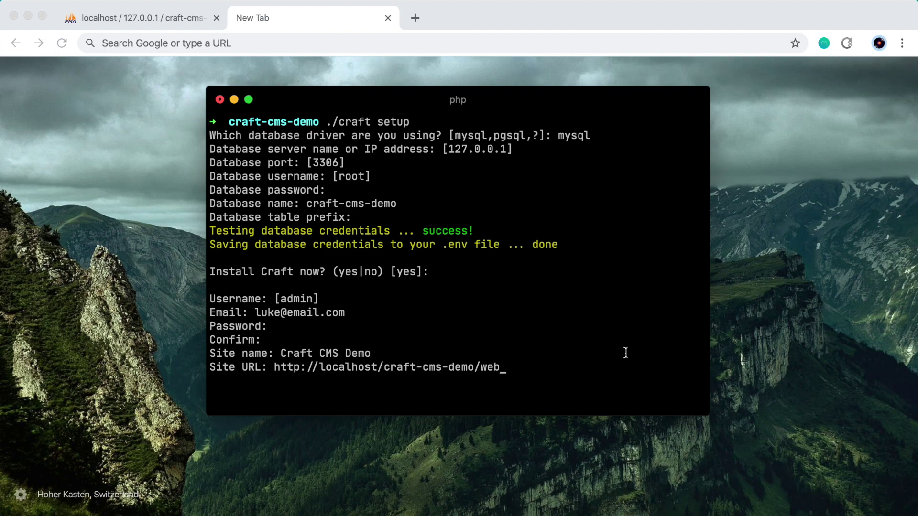
{"action": "key", "text": "Return"}
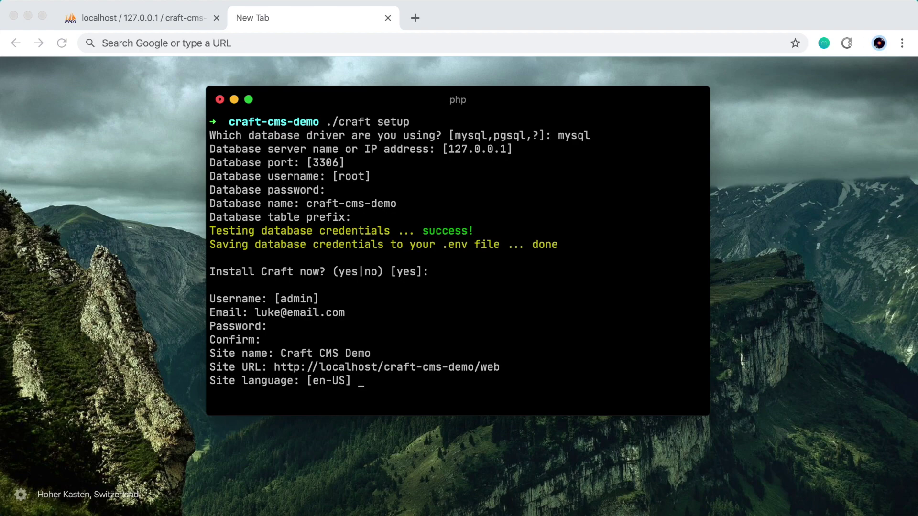
{"action": "key", "text": "Return"}
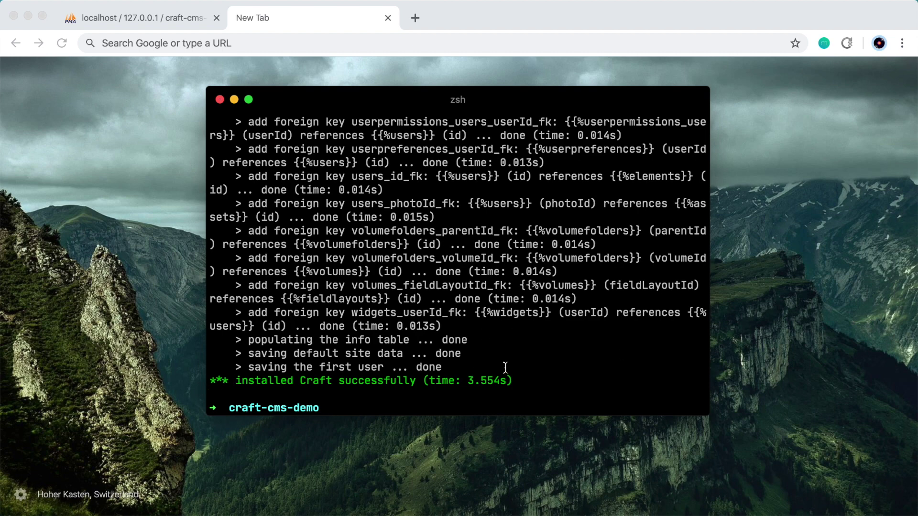
Load localhost/craft-cms-demo/web in the browser to view the Craft Welcome page
{"action": "key", "text": "super+Tab"}
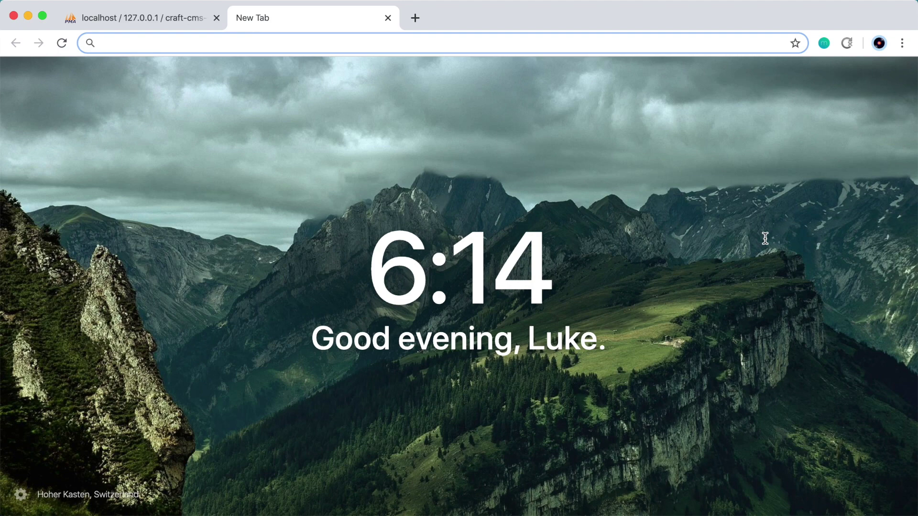
{"action": "type", "text": "localhost"}
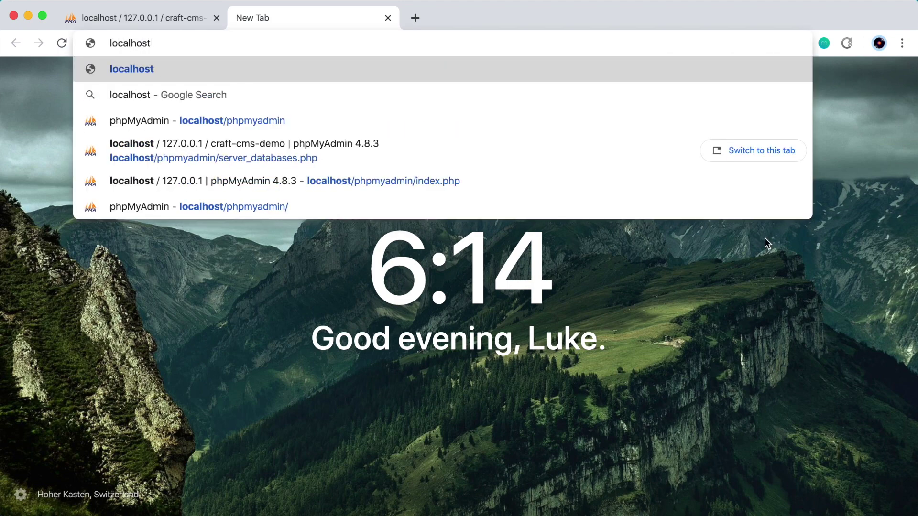
{"action": "type", "text": "/craft-cms-dem"}
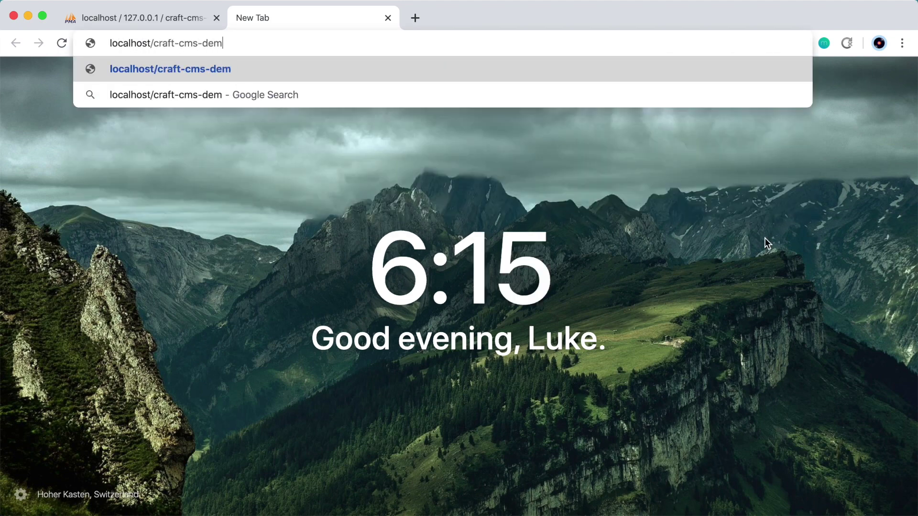
{"action": "type", "text": "o/web"}
{"action": "key", "text": "Return"}
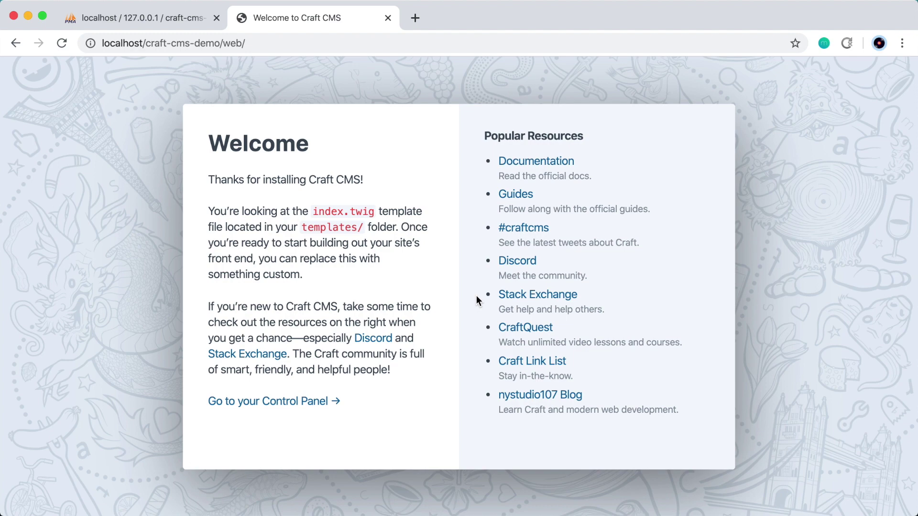
{"action": "key", "text": "super+Tab"}
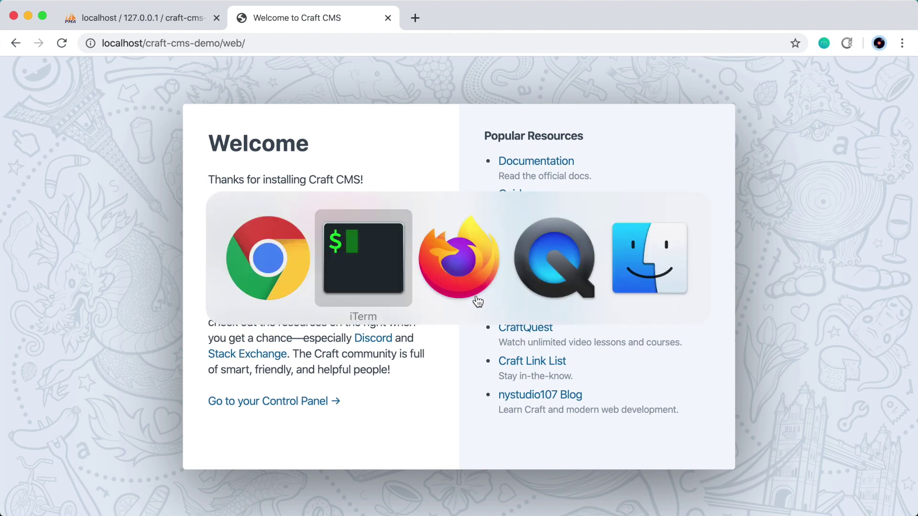
Clear the terminal and list the project folder with ls, pointing out config
{"action": "key", "text": "super+k"}
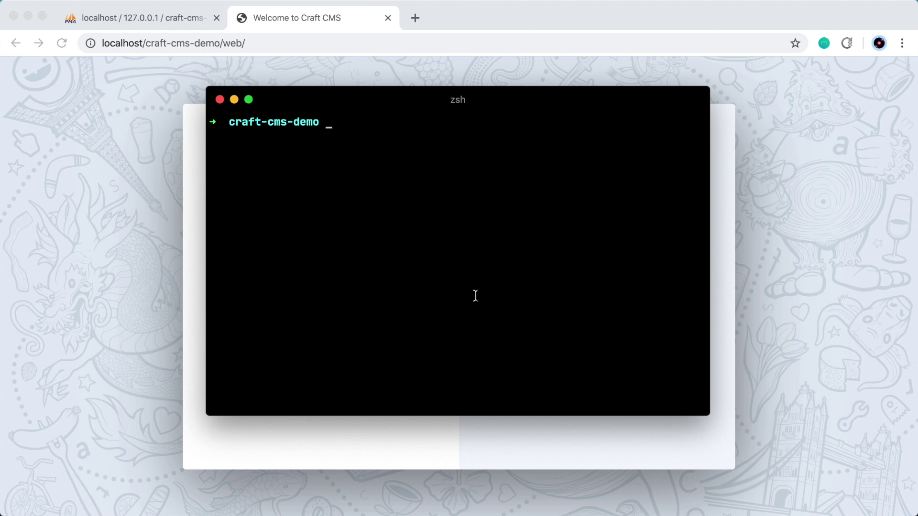
{"action": "type", "text": "ls"}
{"action": "key", "text": "Return"}
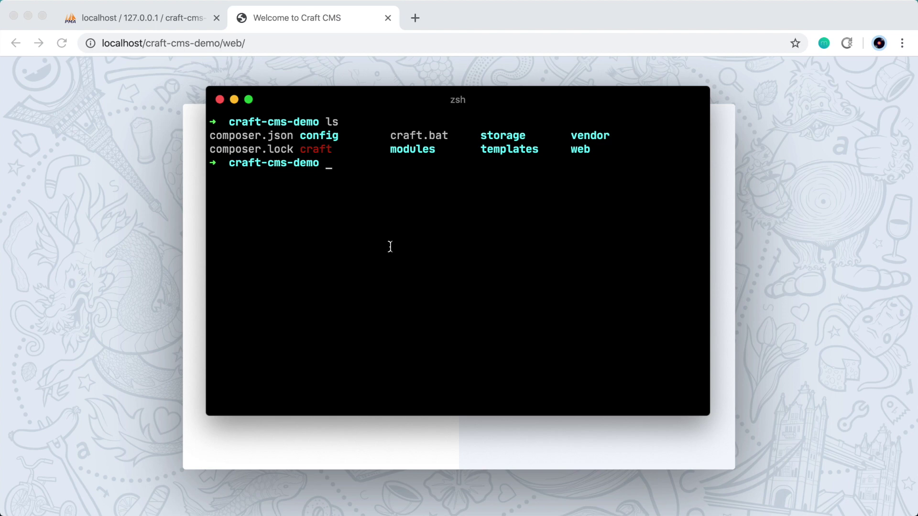
{"action": "left_click_drag", "start_coordinate": [302, 137], "coordinate": [341, 135]}
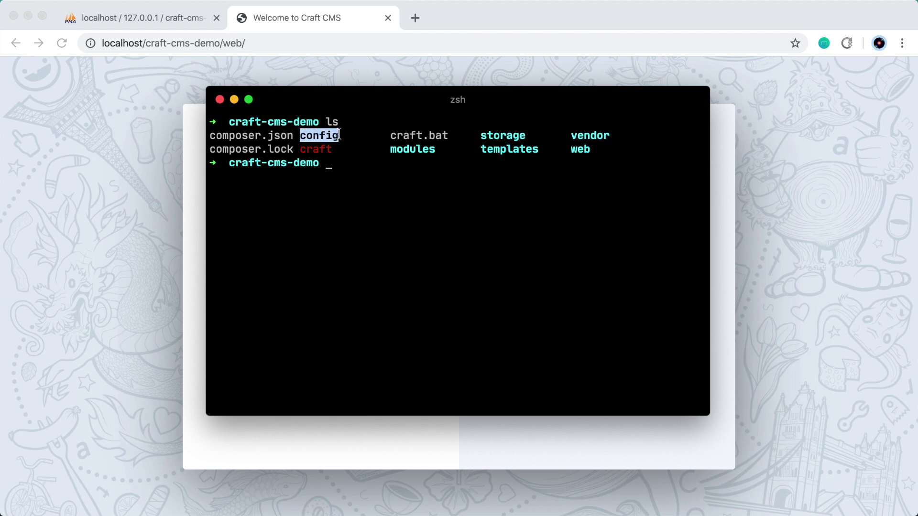
{"action": "left_click", "coordinate": [75, 143]}
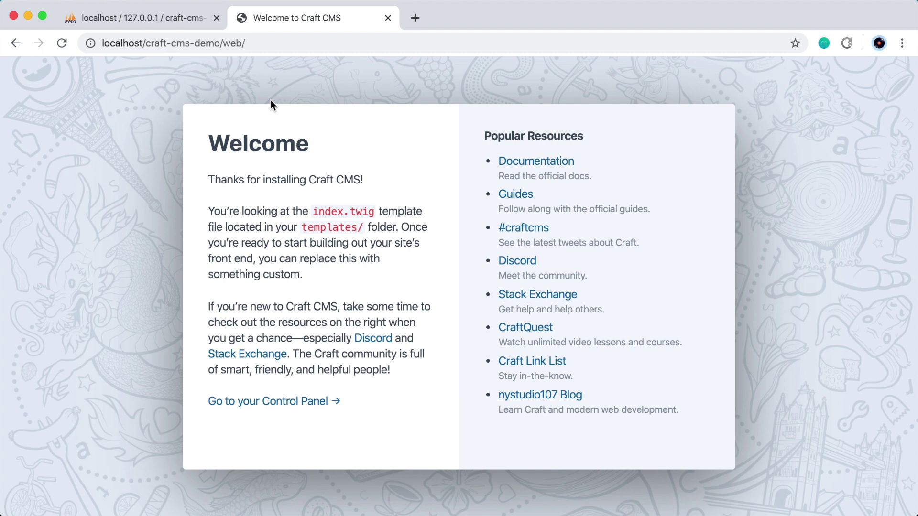
{"action": "key", "text": "super+Tab"}
{"action": "left_click", "coordinate": [337, 139]}
{"action": "left_click_drag", "start_coordinate": [336, 138], "coordinate": [301, 137]}
{"action": "left_click", "coordinate": [399, 193]}
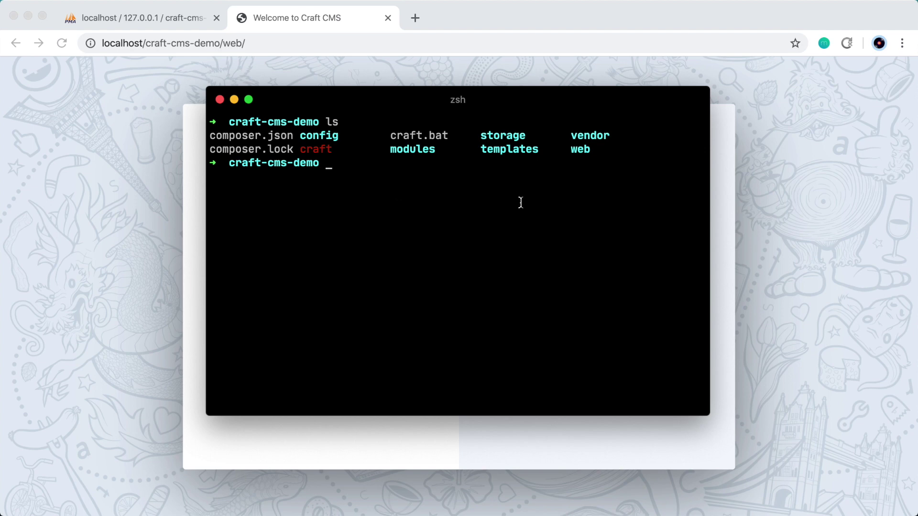
Run sudo chown -R _www config to give the web server ownership of config
{"action": "type", "text": "sudo chown -R _www"}
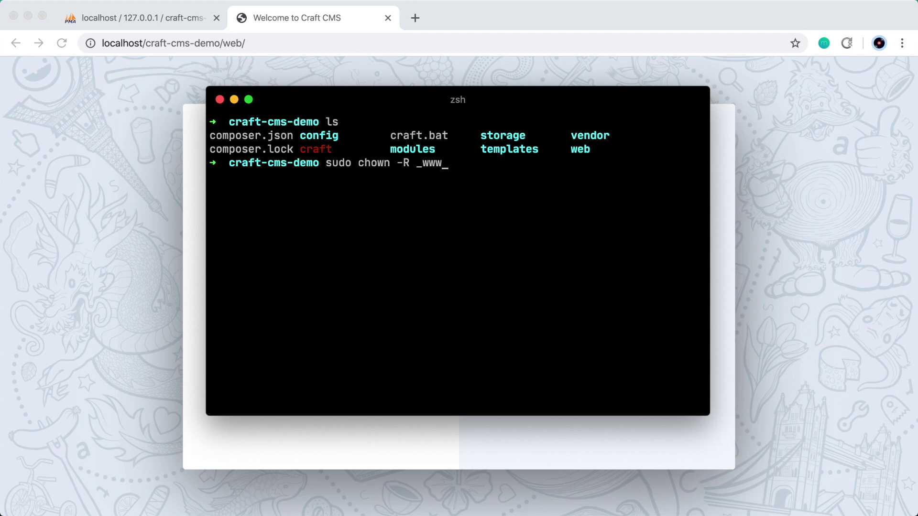
{"action": "type", "text": "config"}
{"action": "left_click_drag", "start_coordinate": [300, 137], "coordinate": [337, 137]}
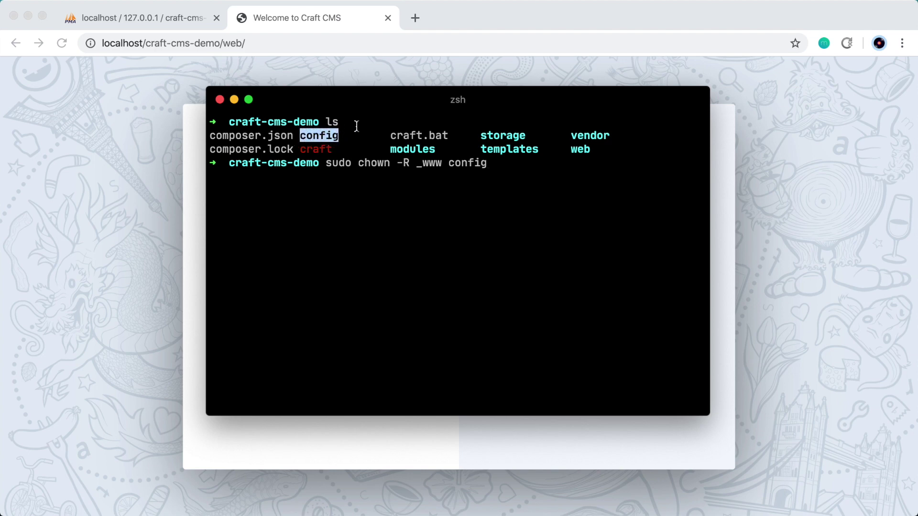
{"action": "left_click", "coordinate": [544, 177]}
{"action": "key", "text": "Return"}
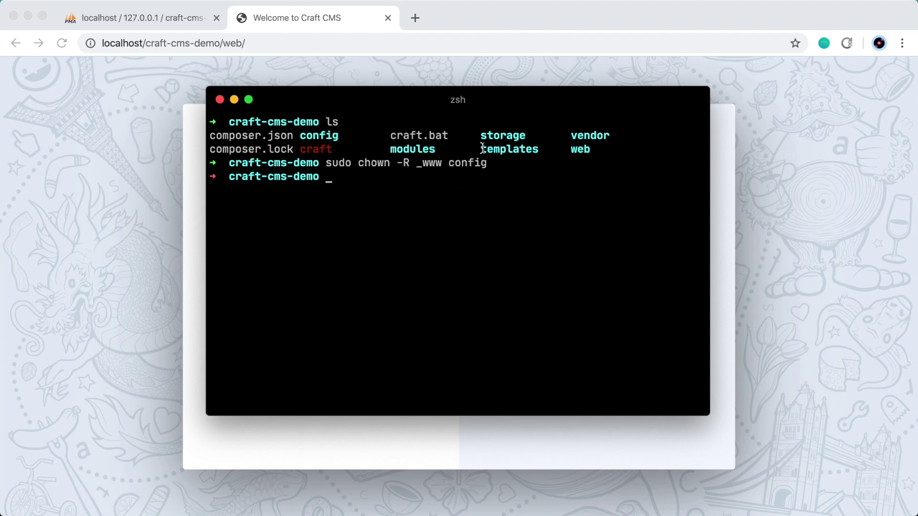
Point out storage, composer.json, composer.lock and vendor in the listing, then clear the screen
{"action": "left_click_drag", "start_coordinate": [481, 135], "coordinate": [524, 136]}
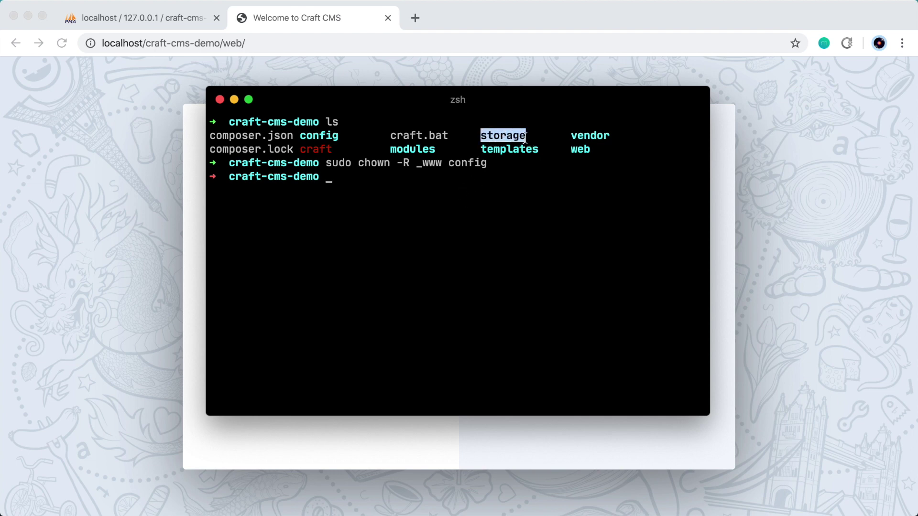
{"action": "left_click_drag", "start_coordinate": [293, 136], "coordinate": [209, 135]}
{"action": "left_click_drag", "start_coordinate": [295, 149], "coordinate": [211, 148]}
{"action": "left_click", "coordinate": [573, 135]}
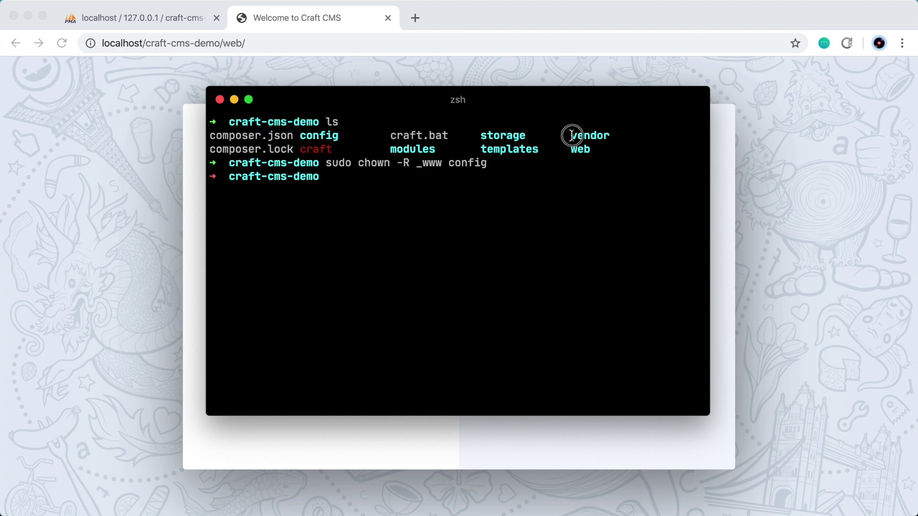
{"action": "left_click_drag", "start_coordinate": [573, 135], "coordinate": [609, 139]}
{"action": "left_click", "coordinate": [563, 174]}
{"action": "key", "text": "ctrl+l"}
Append admin to the site URL to open the Craft control panel login
{"action": "left_click", "coordinate": [112, 148]}
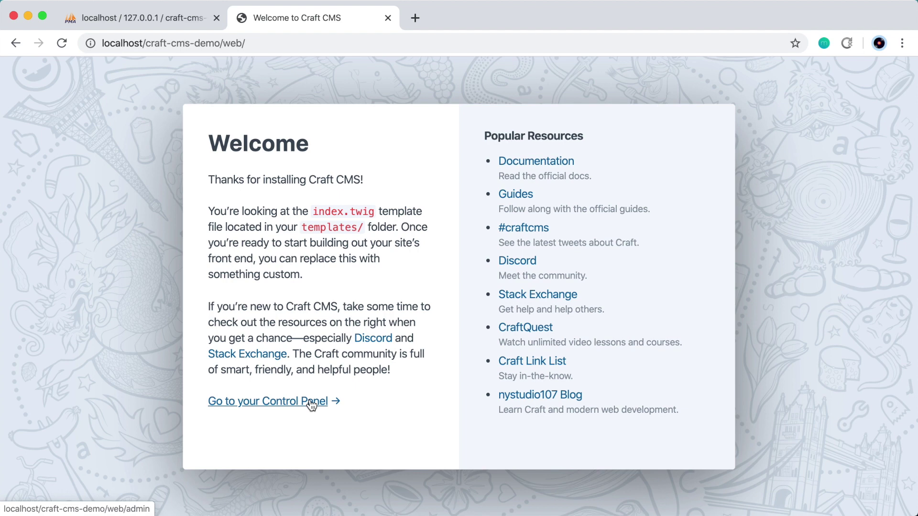
{"action": "left_click", "coordinate": [257, 38]}
{"action": "left_click", "coordinate": [287, 39]}
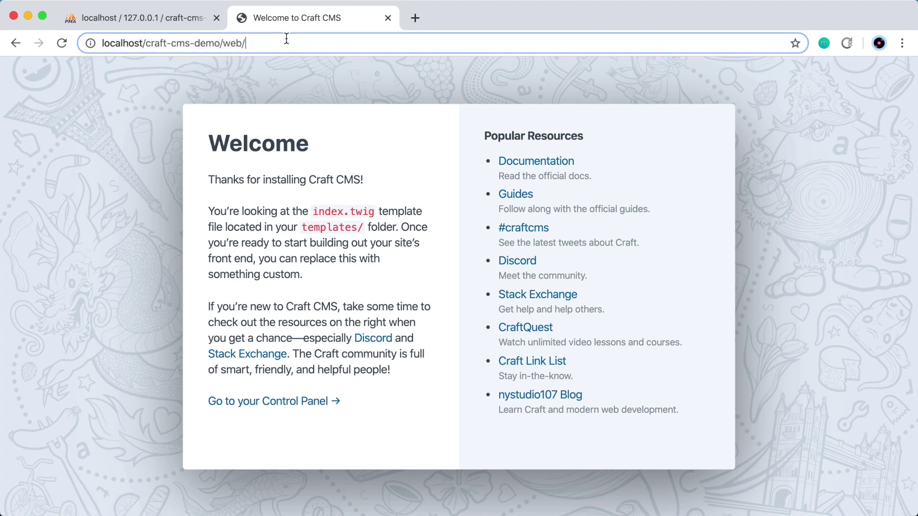
{"action": "type", "text": "admin"}
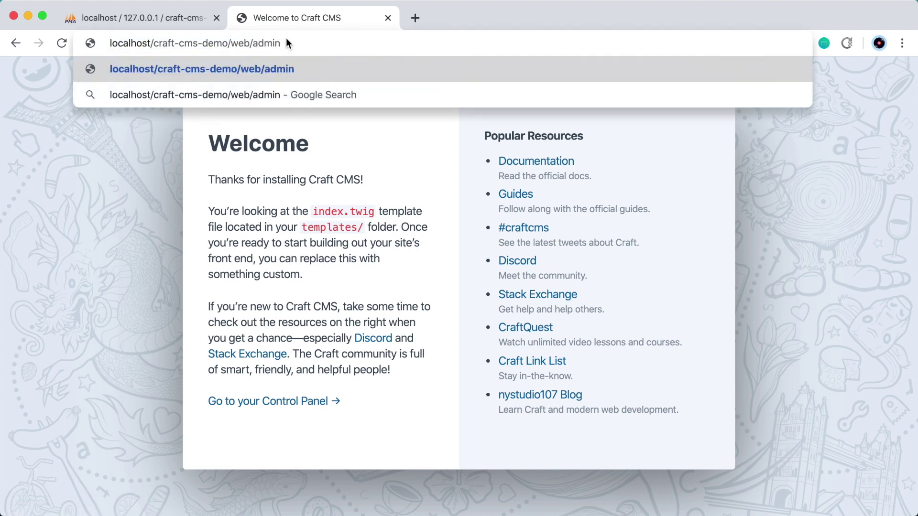
{"action": "key", "text": "Return"}
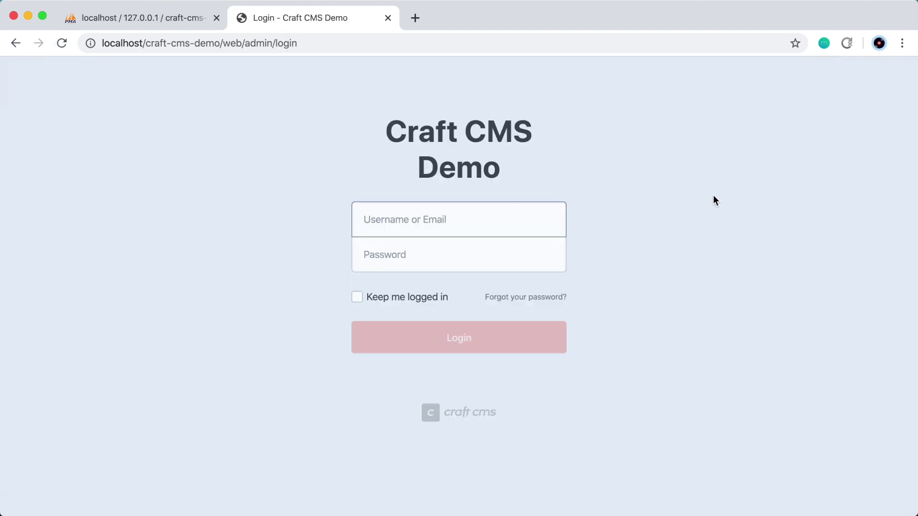
Log in with the admin username and password
{"action": "type", "text": "admin"}
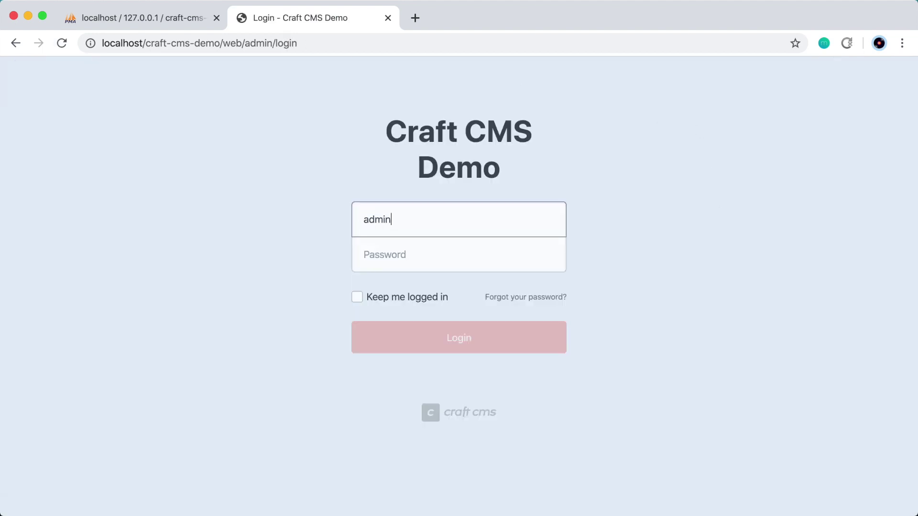
{"action": "left_click", "coordinate": [383, 254]}
{"action": "type", "text": "password"}
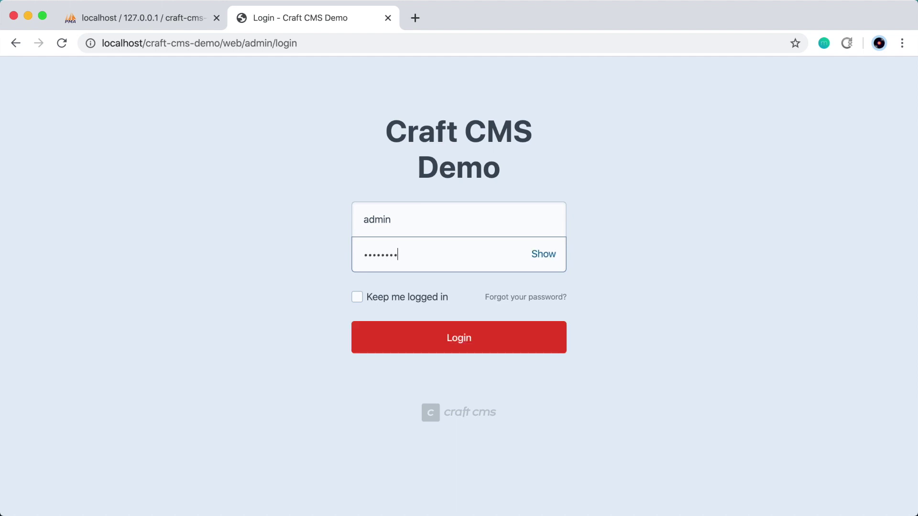
{"action": "left_click", "coordinate": [528, 339]}
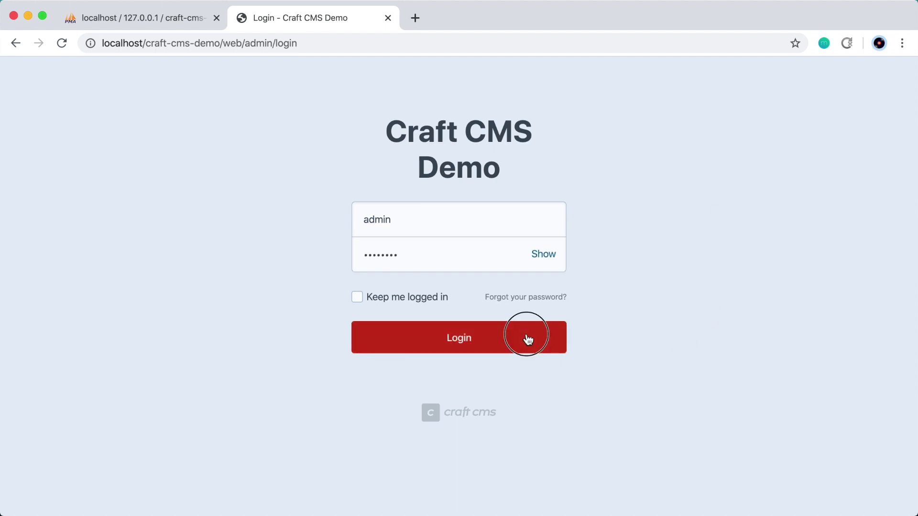